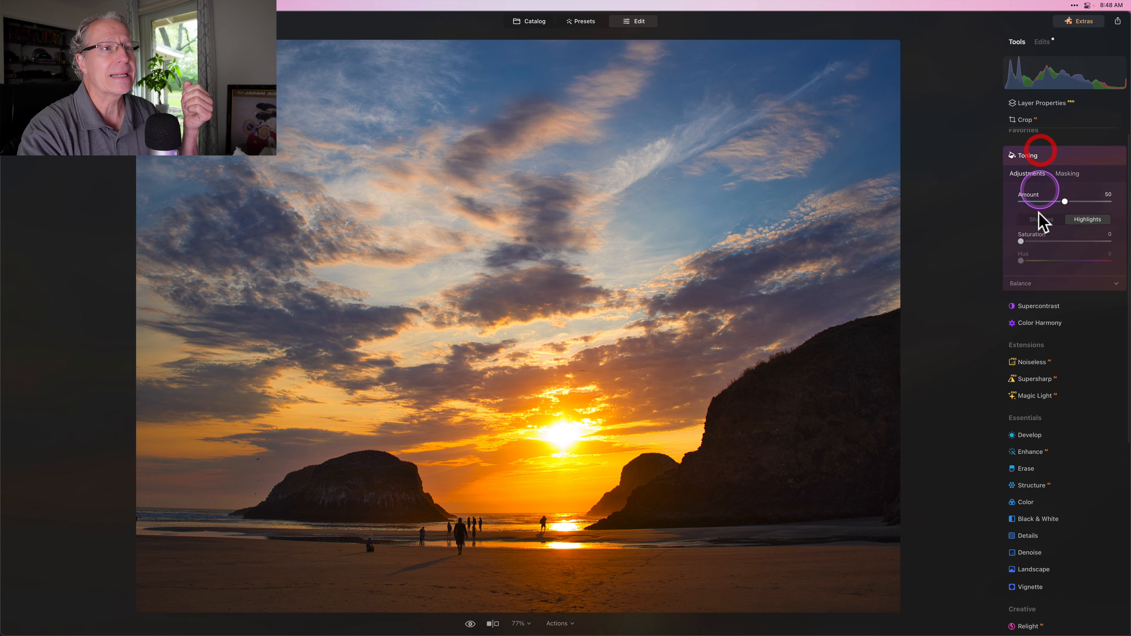
Set the Toning highlights Saturation to 26 and the Color Harmony split color Warm value to 16.
drag(1043, 245, 1045, 248)
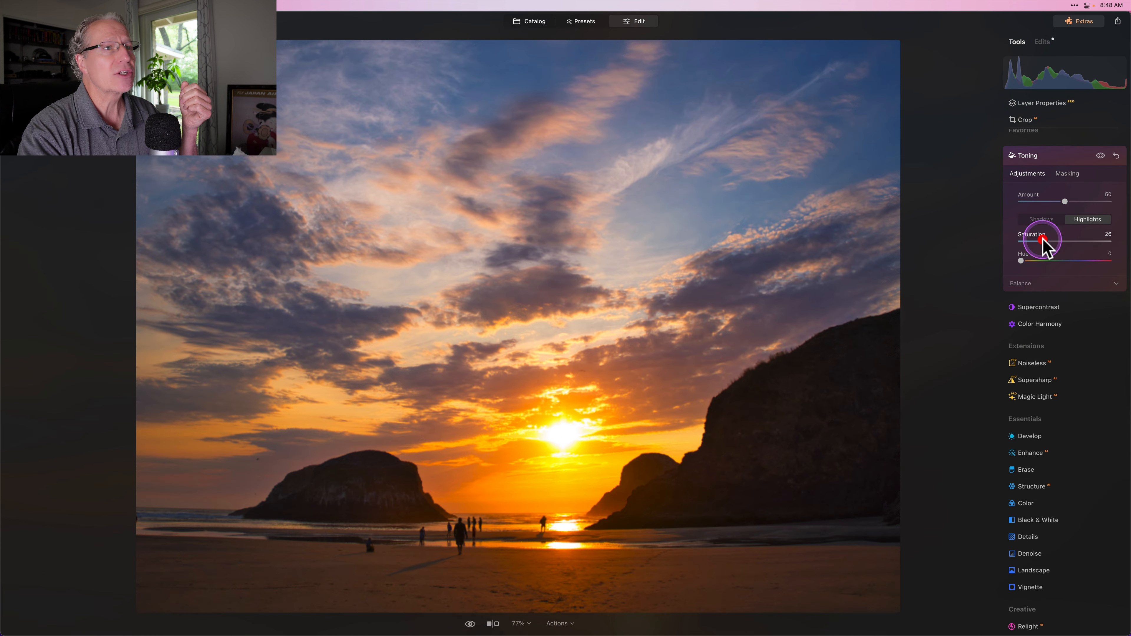
click(1058, 156)
click(1043, 181)
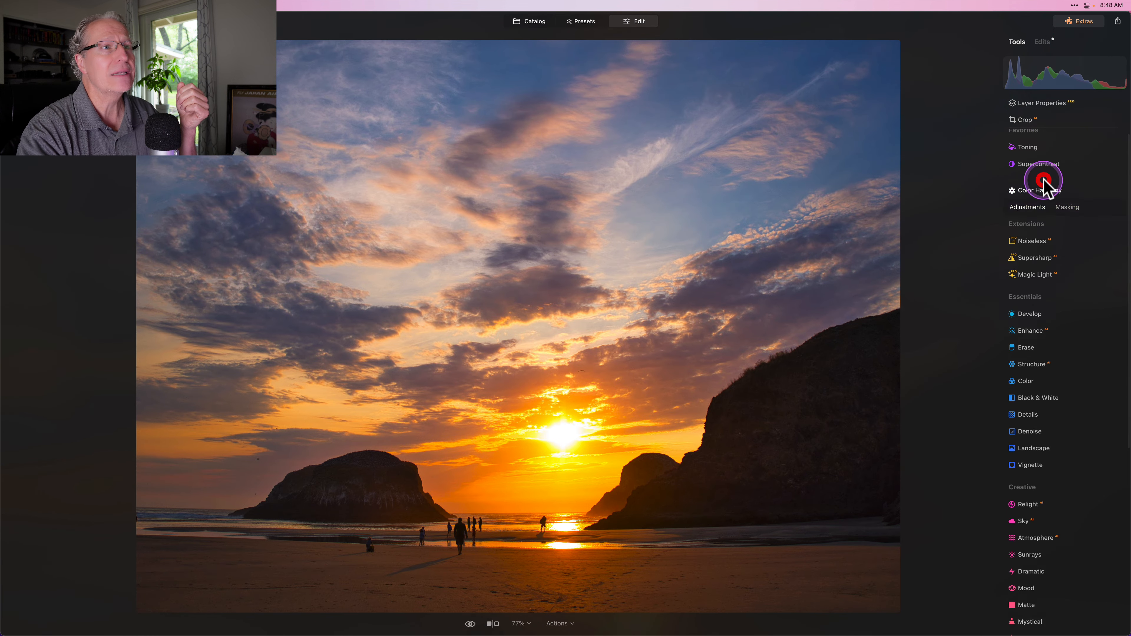
click(1040, 298)
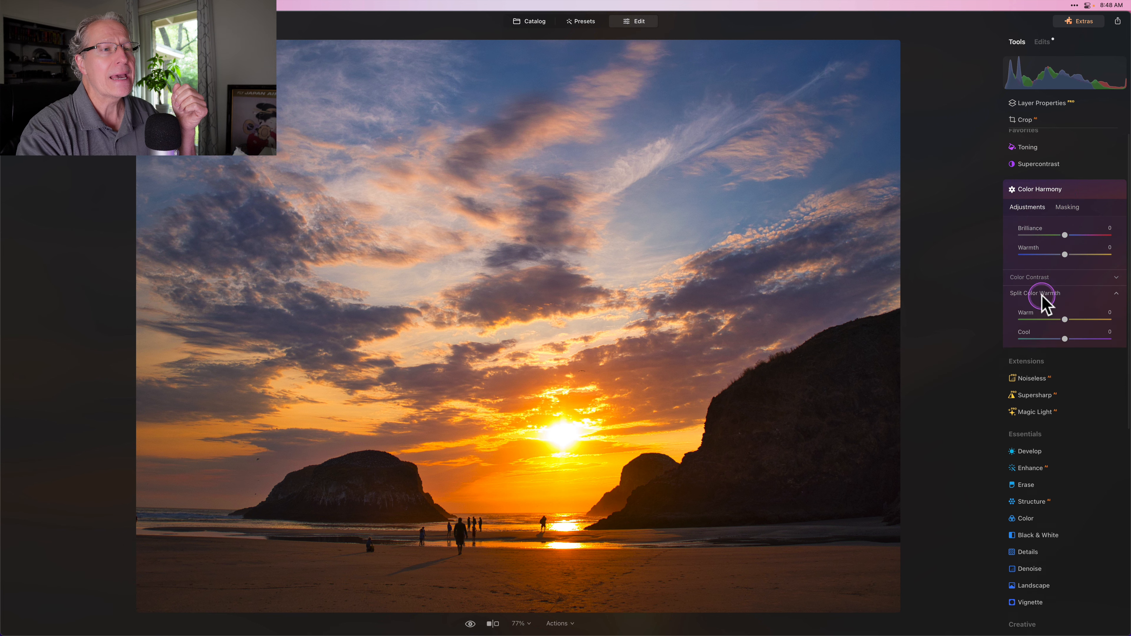
drag(1065, 319, 1072, 319)
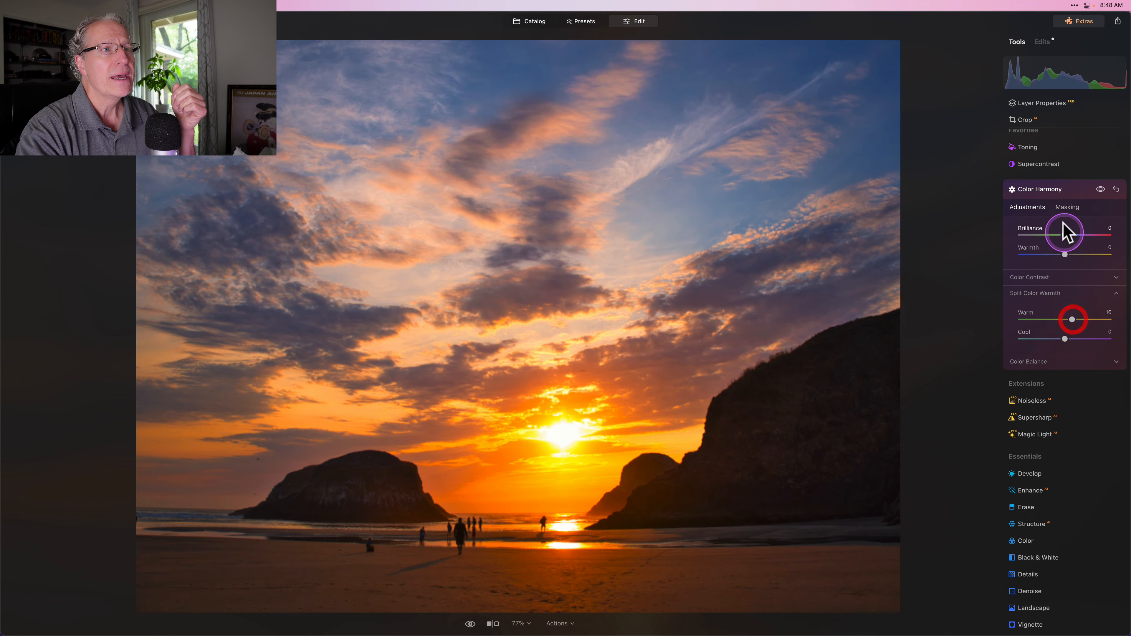
click(1055, 190)
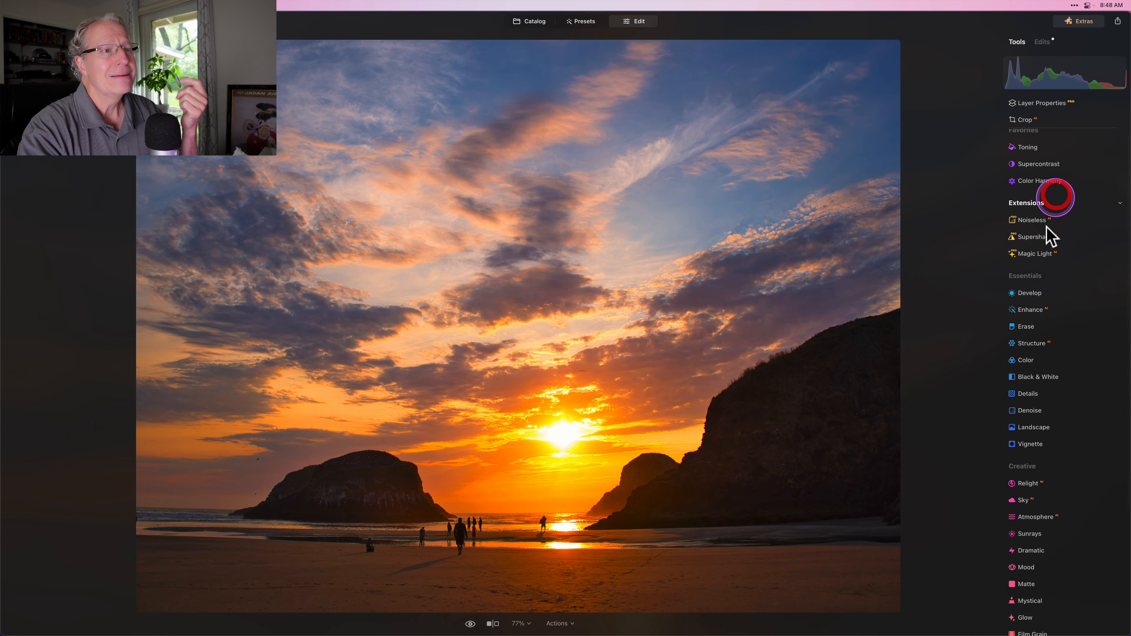
Raise the Accent strength in the Enhance tool.
click(1028, 309)
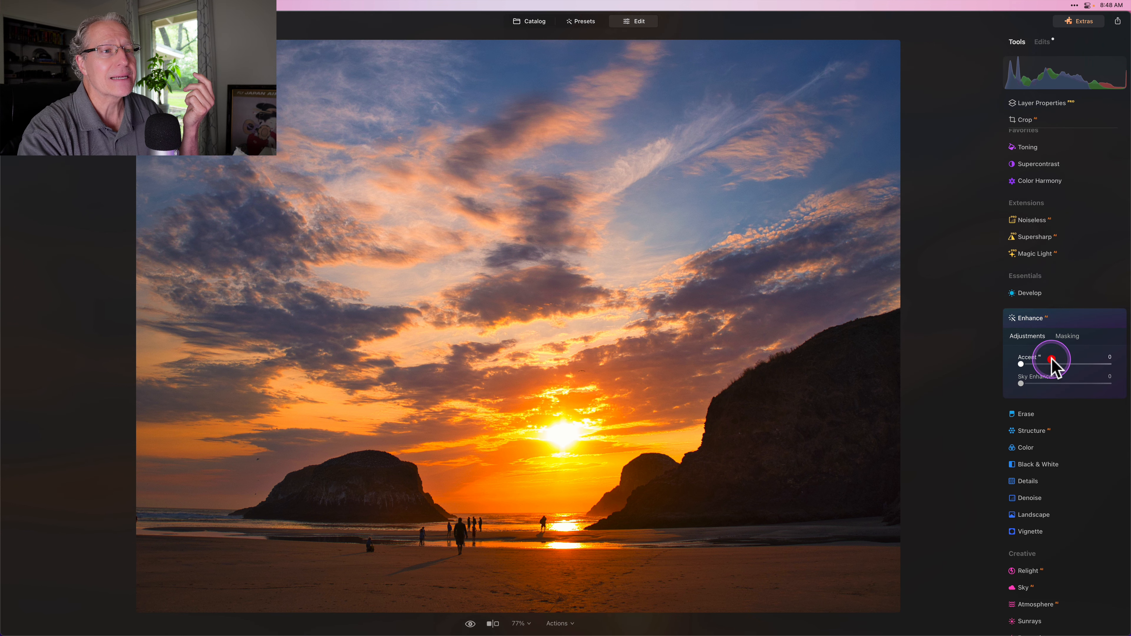
drag(1049, 365, 1055, 364)
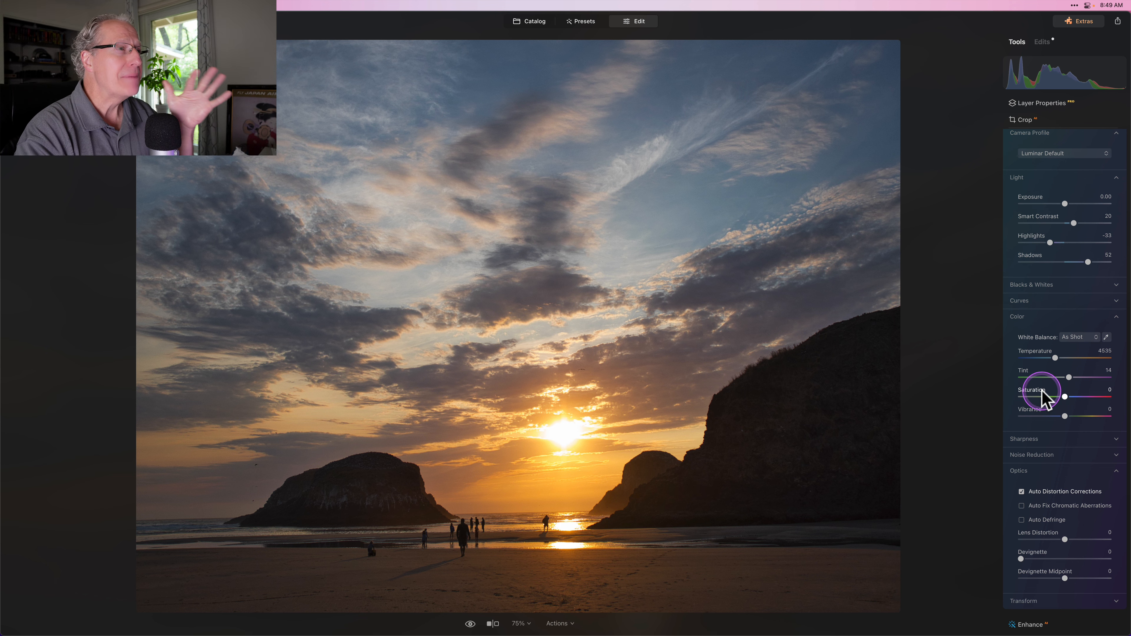
Compare the photo with its original and set the Develop Vibrance to 6.
key(backslash)
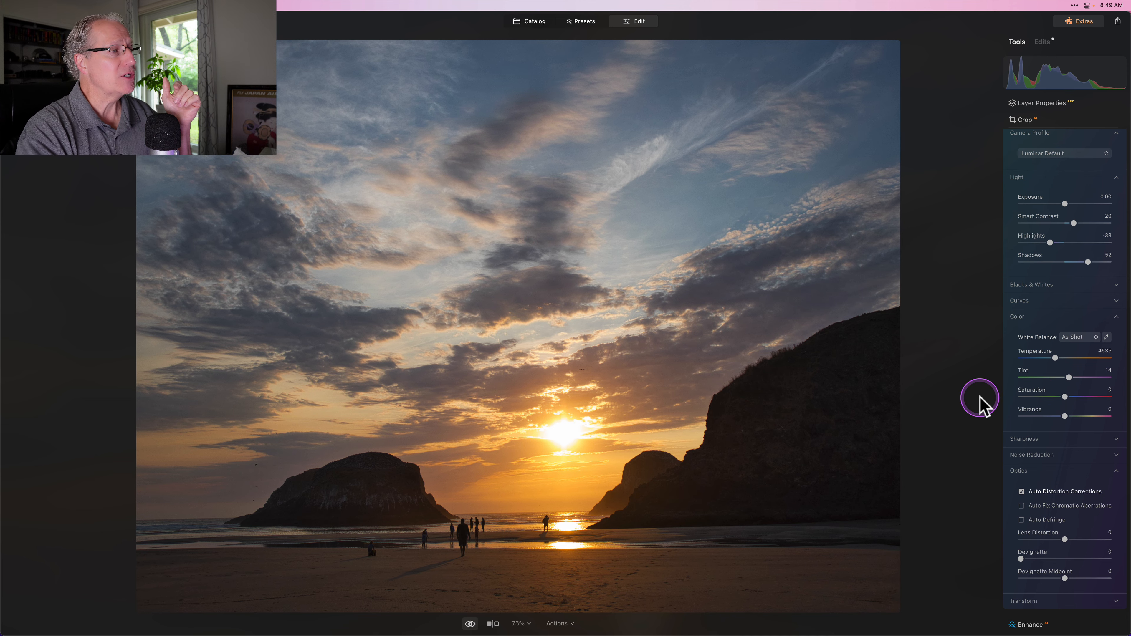
click(1044, 472)
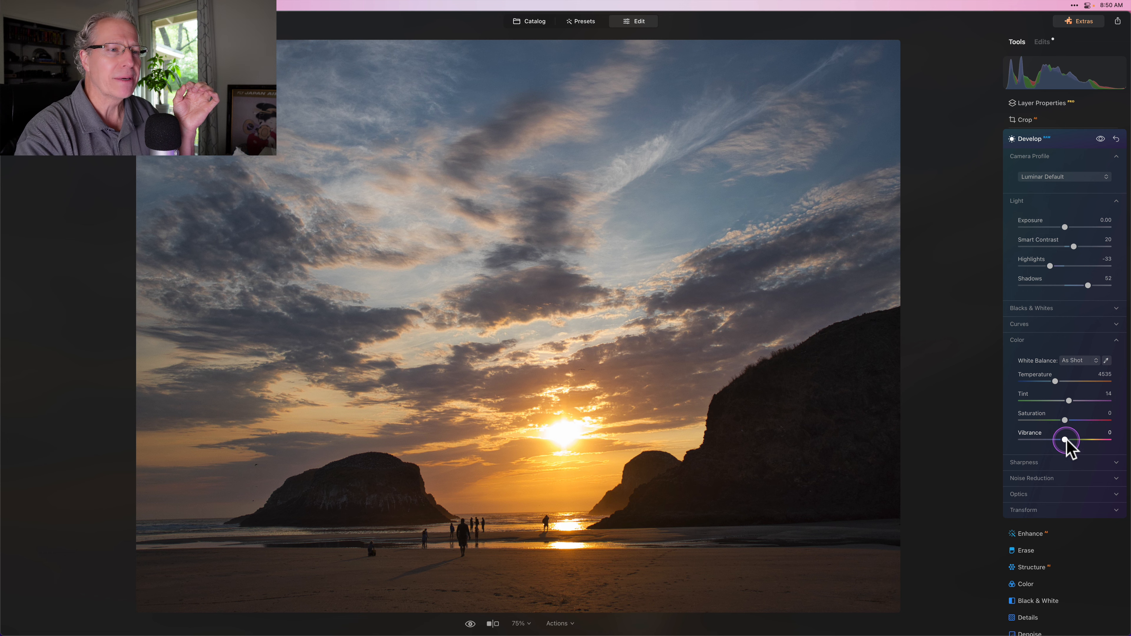
drag(1066, 442, 1068, 441)
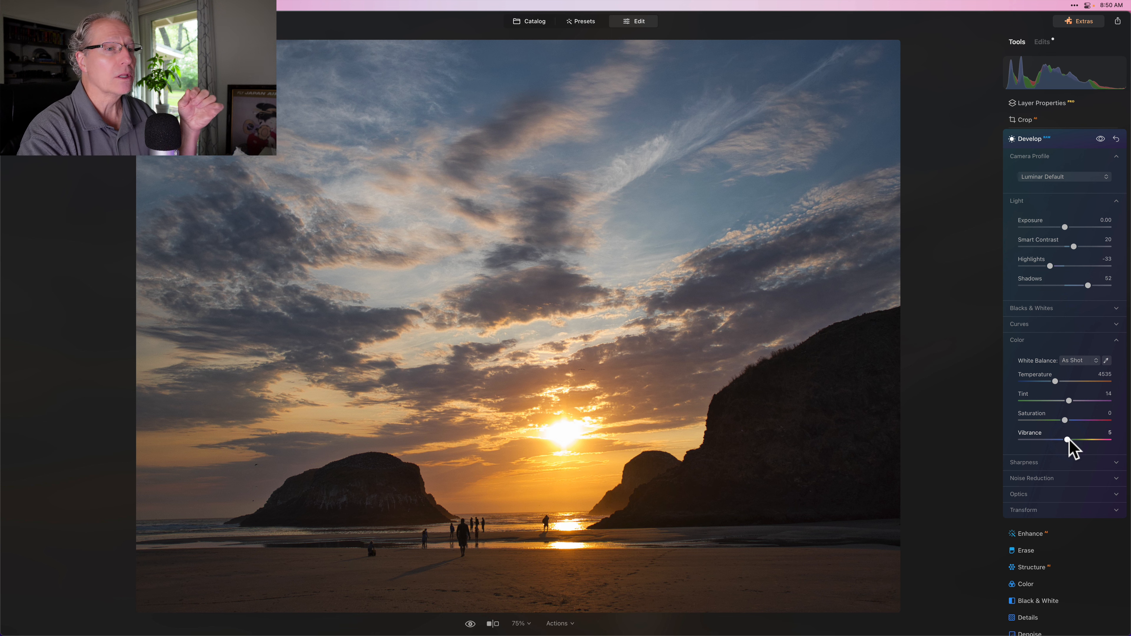
click(1068, 440)
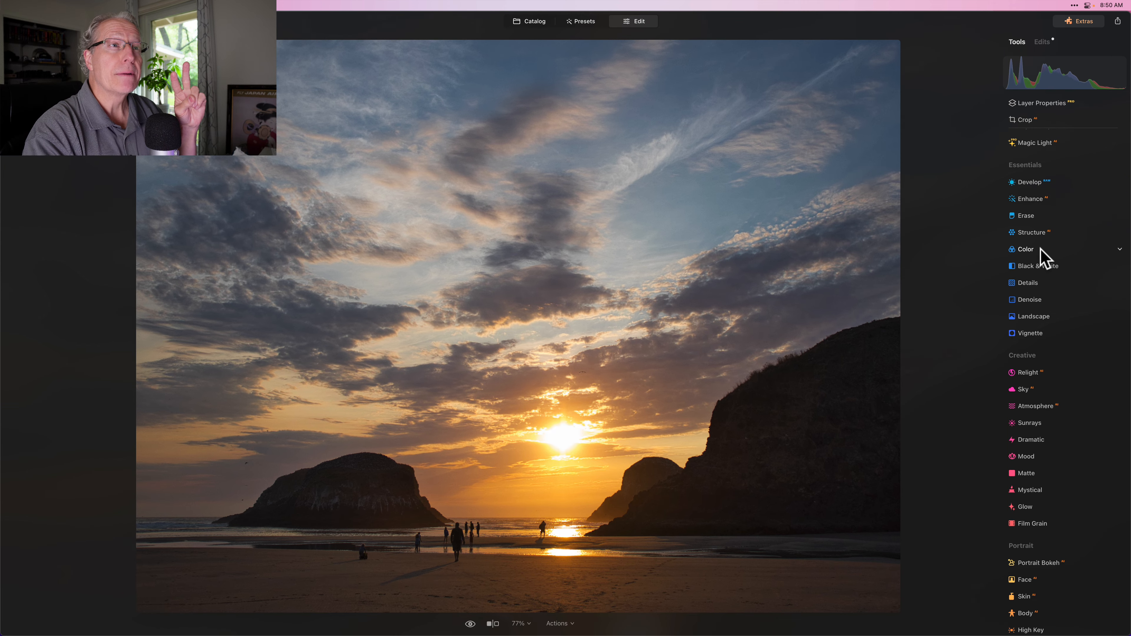
Apply Supercontrast with Highlights Contrast 29, Midtones Contrast 30 and Shadows Contrast 30.
scroll(1043, 257, up, 5)
click(1039, 160)
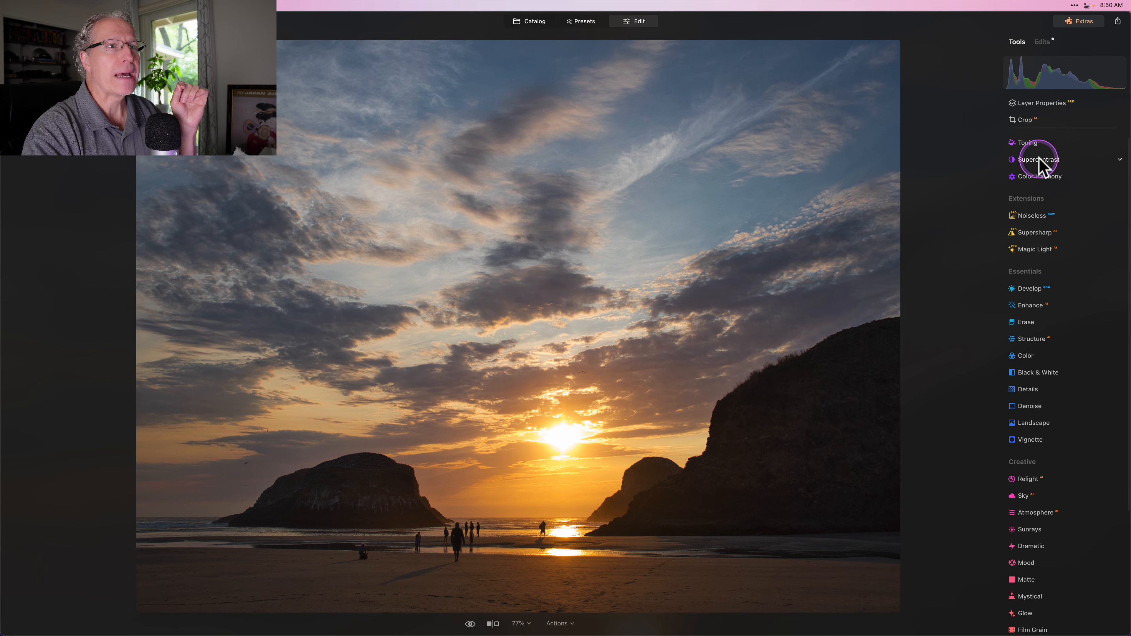
click(1043, 221)
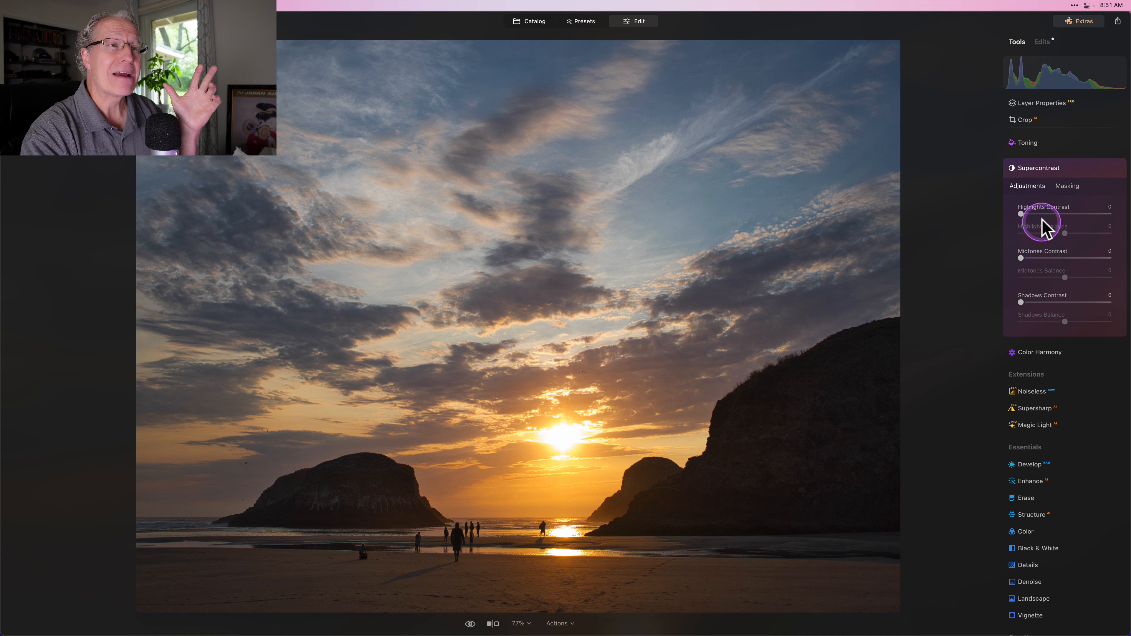
click(1046, 258)
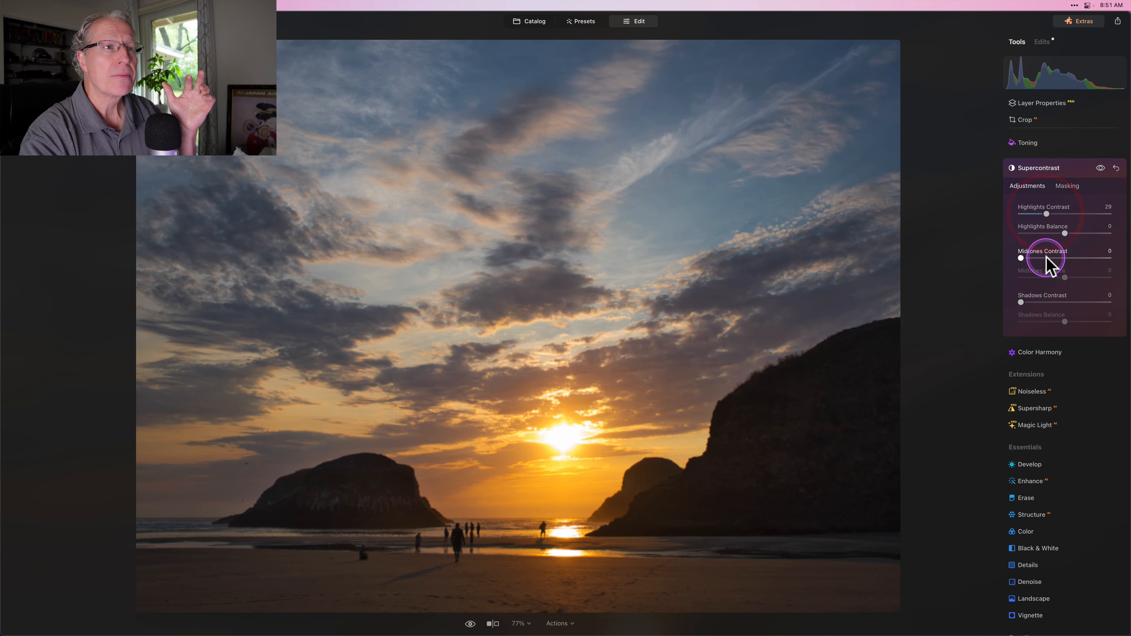
click(1046, 303)
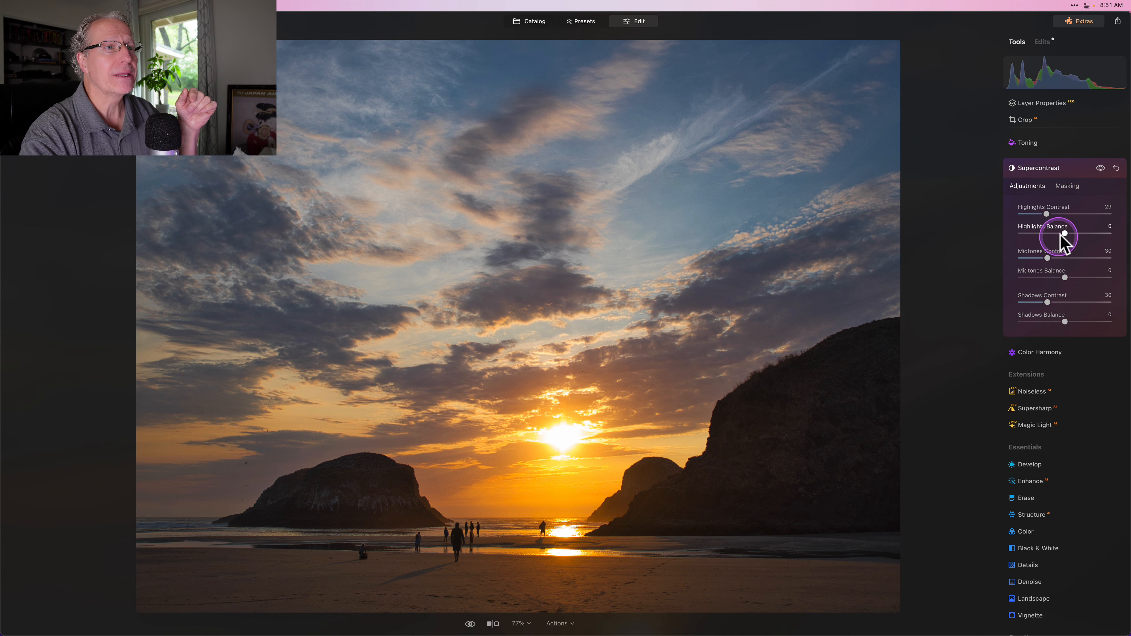
Set the Supercontrast Highlights Balance to -16, Midtones Balance to -21 and Shadows Balance to -4.
mouse_move(1066, 233)
mouse_down()
mouse_move(1048, 234)
mouse_move(1071, 234)
mouse_move(1057, 230)
mouse_up()
mouse_move(1065, 277)
mouse_down()
mouse_move(1094, 274)
mouse_move(1056, 281)
mouse_up()
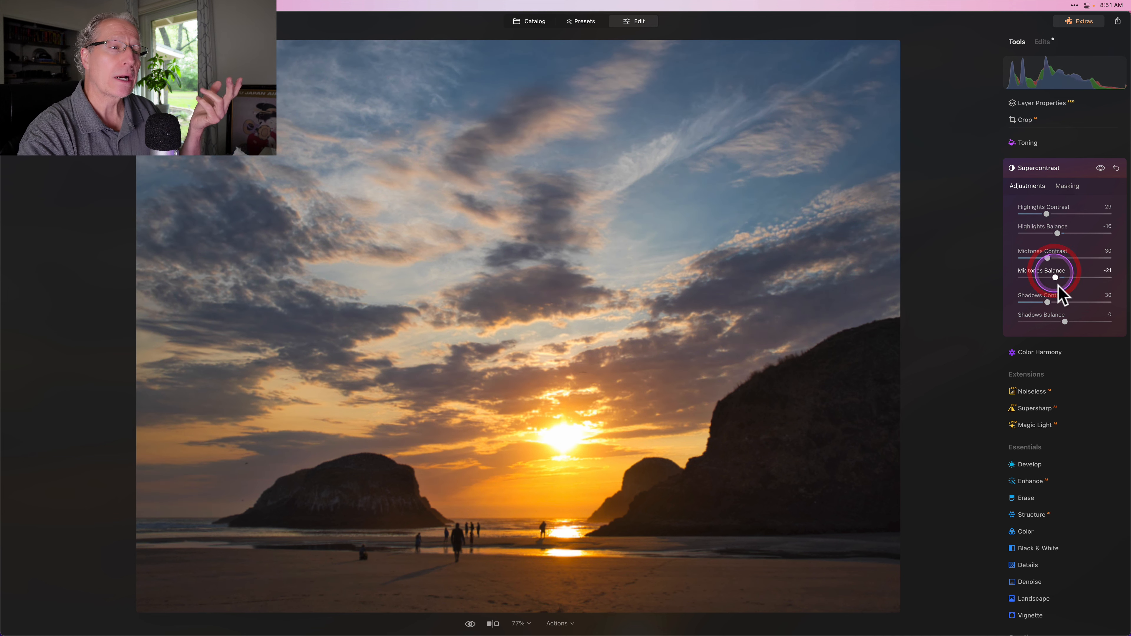
drag(1069, 322, 1064, 323)
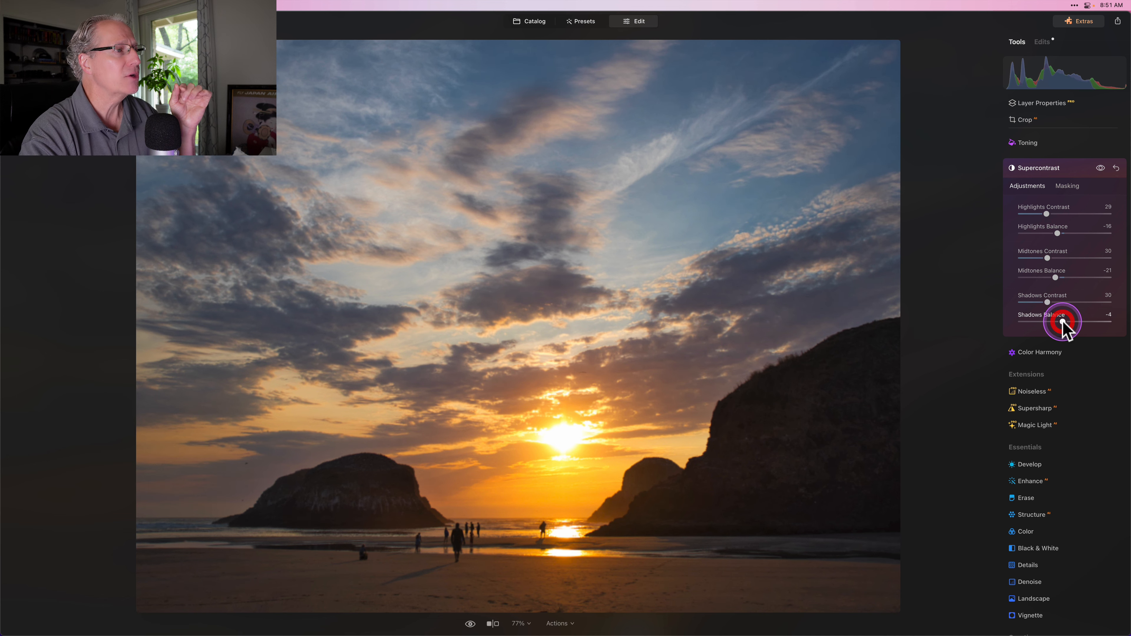
Compare the photo with and without the Supercontrast adjustment, and close the tool.
click(1100, 168)
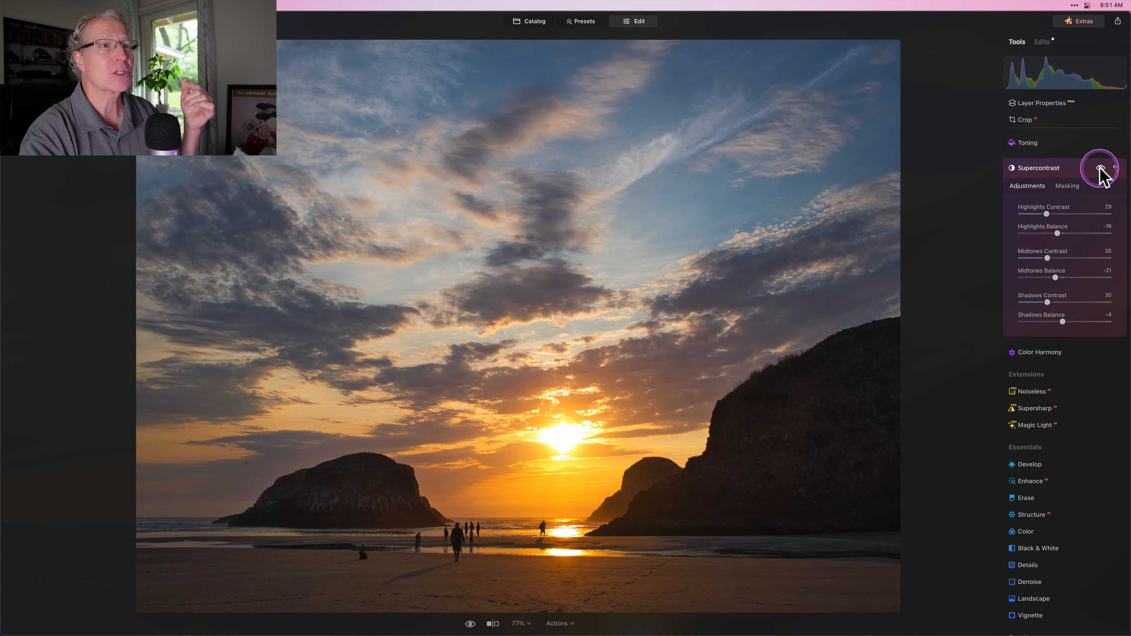
click(1101, 168)
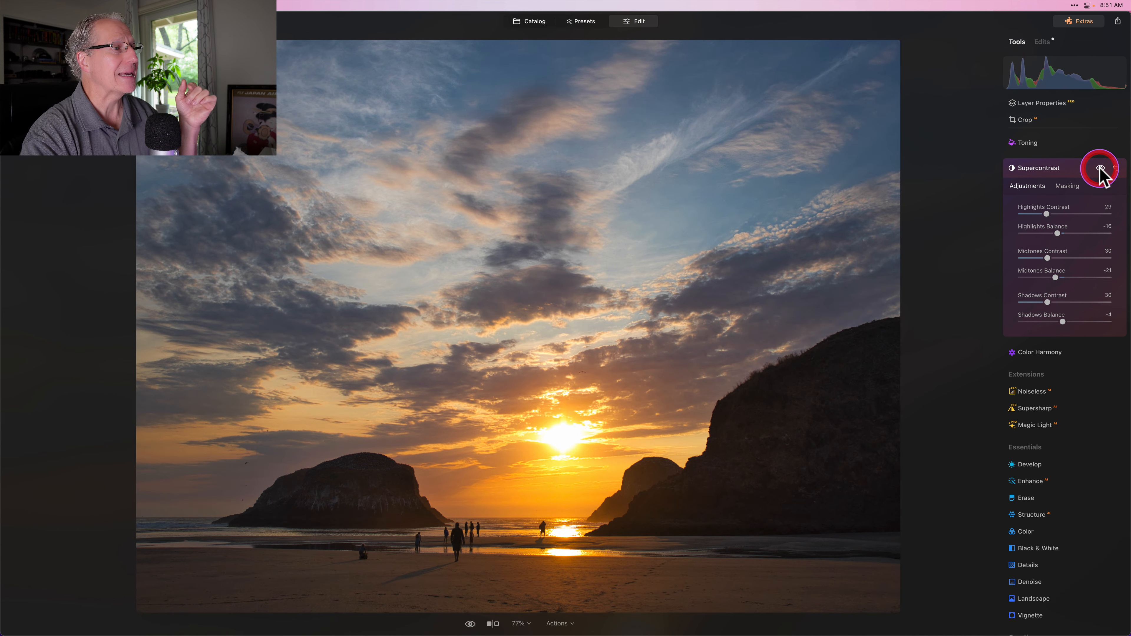
click(1074, 174)
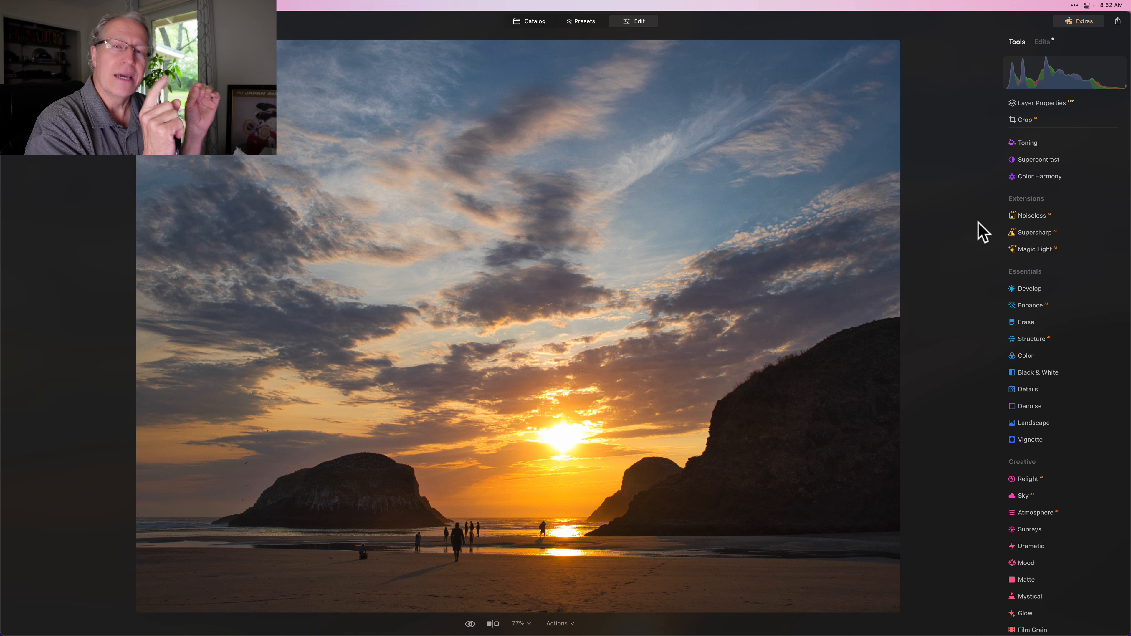
Set the Toning Saturation for the highlights to 22.
click(1044, 269)
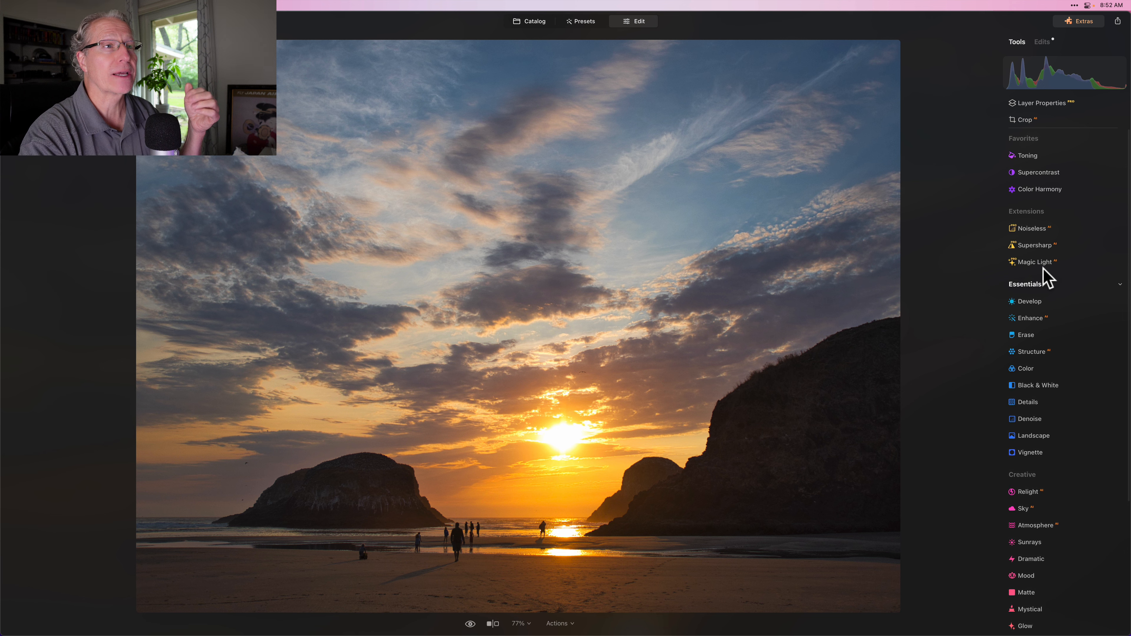
click(1035, 166)
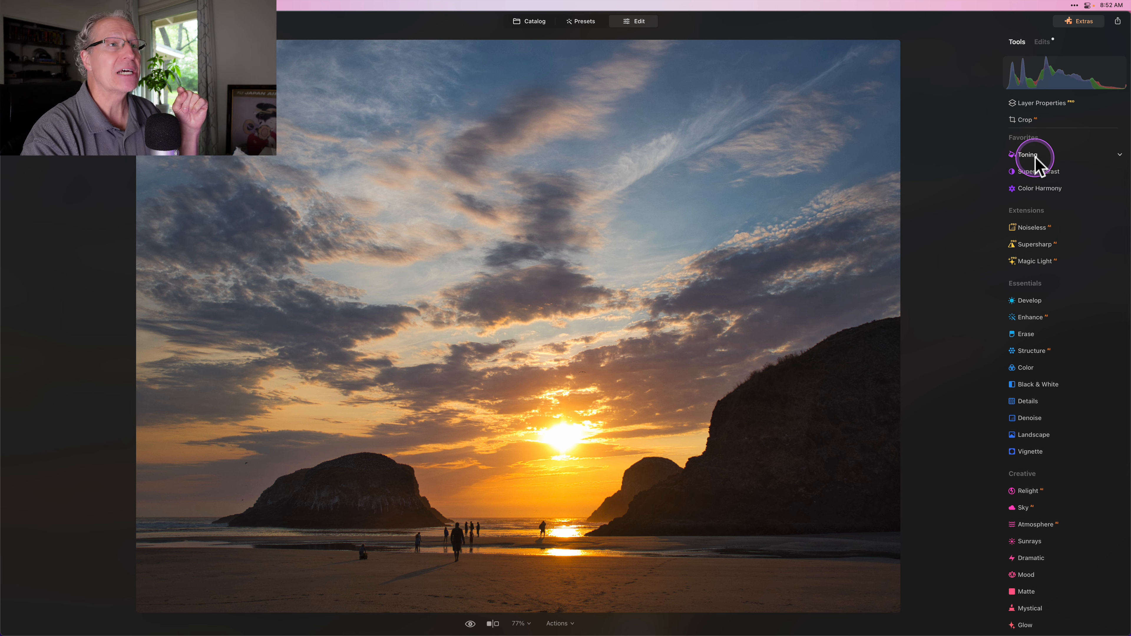
click(1033, 156)
click(1086, 228)
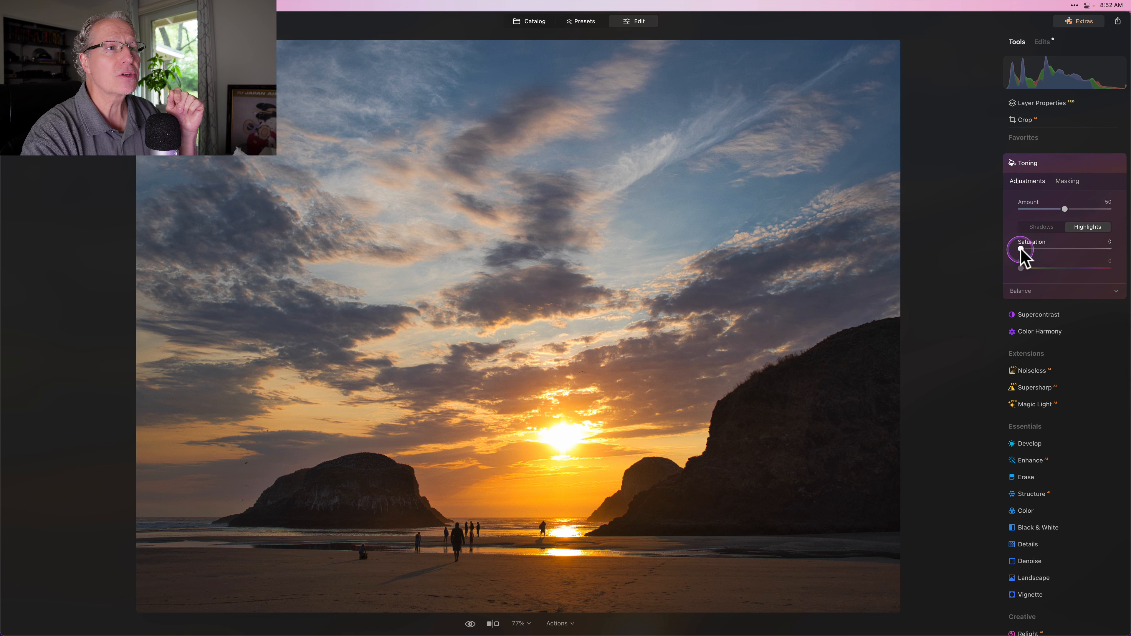
drag(1021, 249, 1041, 250)
Raise the Toning highlights Saturation to 52 and hide the Toning effect for comparison.
click(1020, 292)
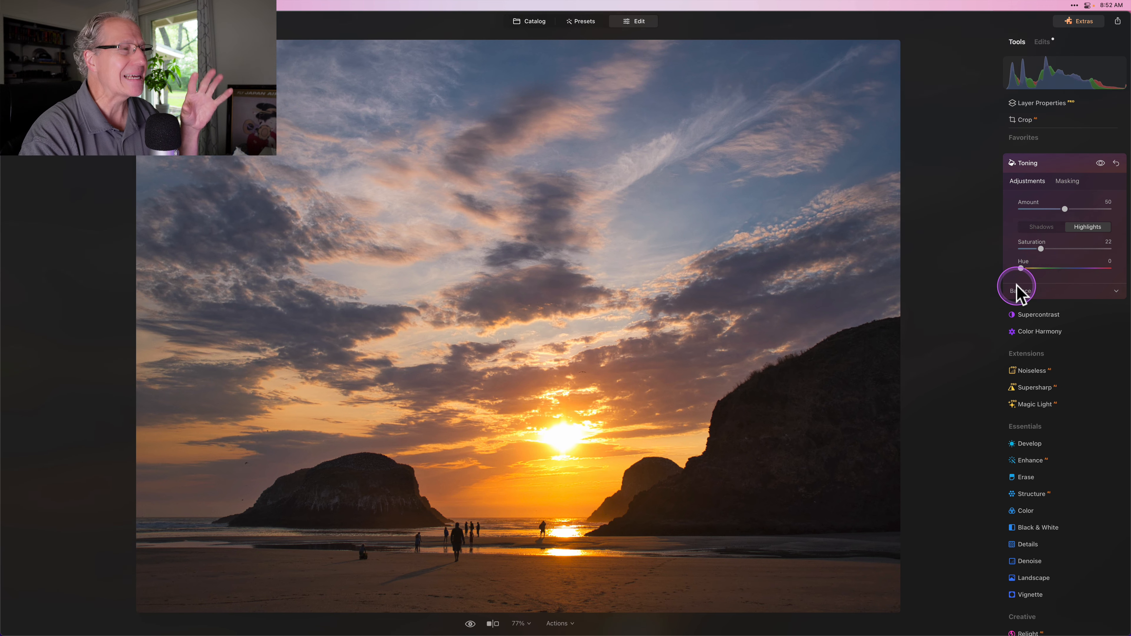
click(1021, 269)
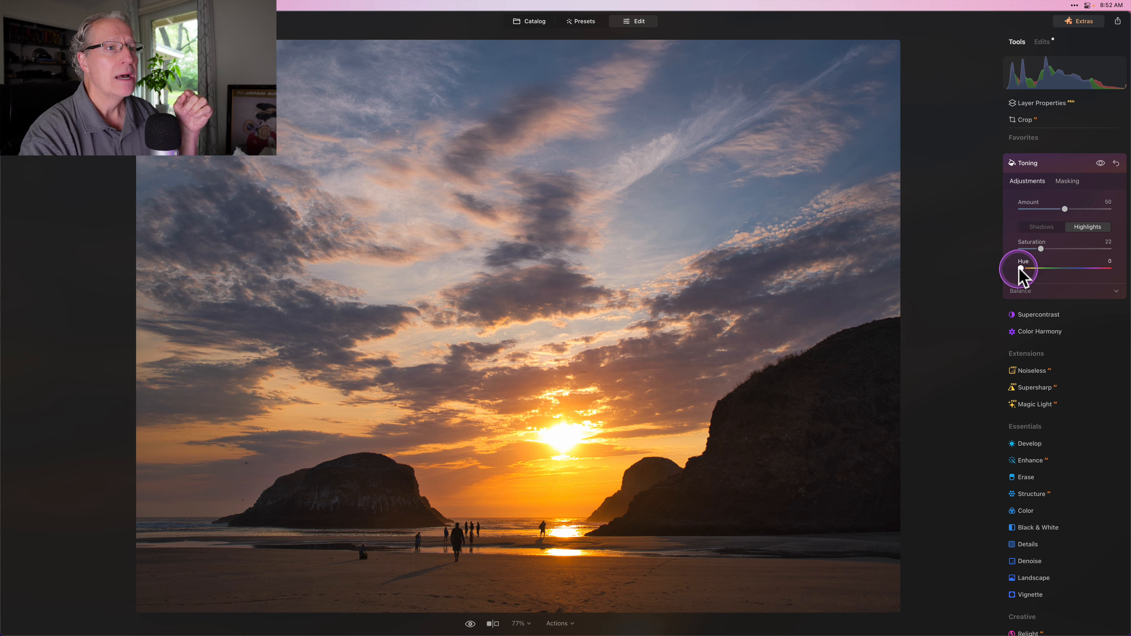
click(1019, 268)
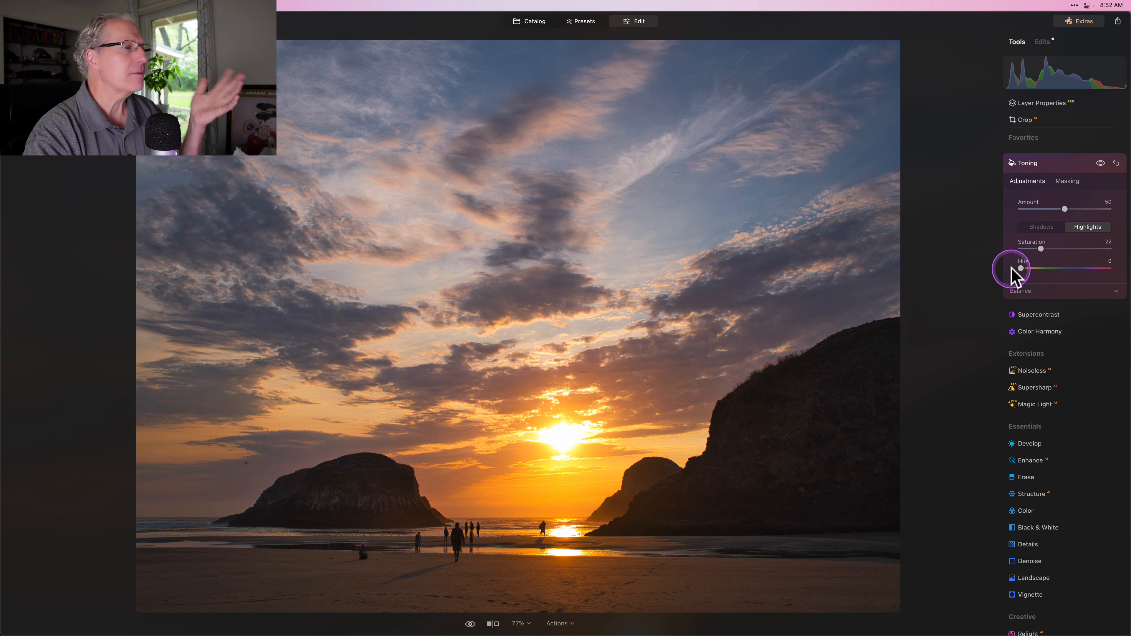
drag(1041, 249, 1066, 249)
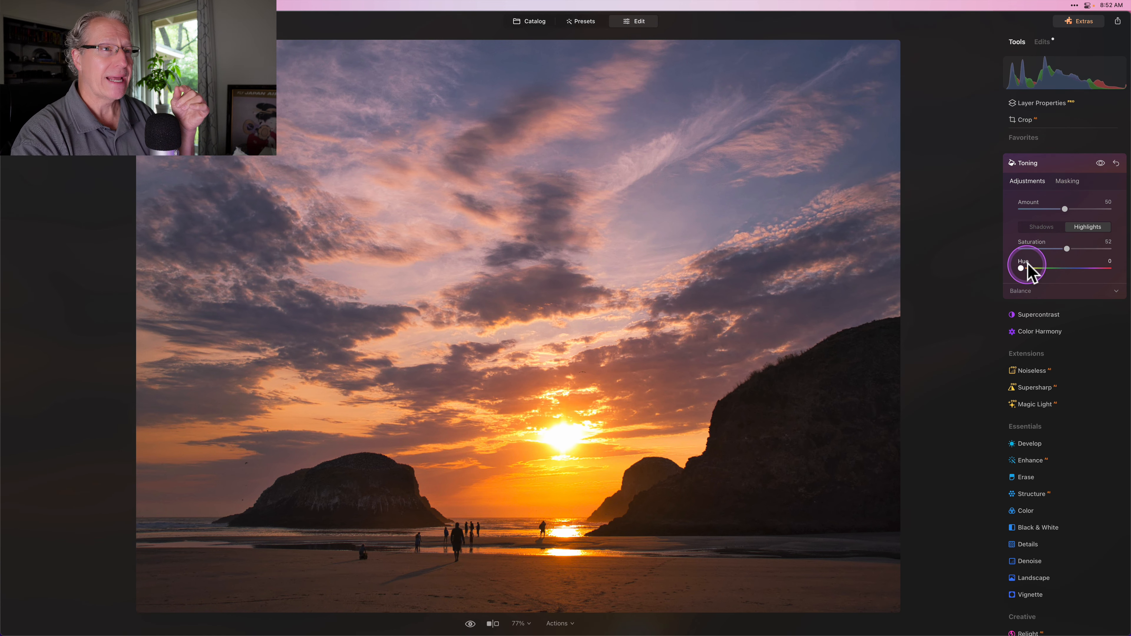
click(1021, 268)
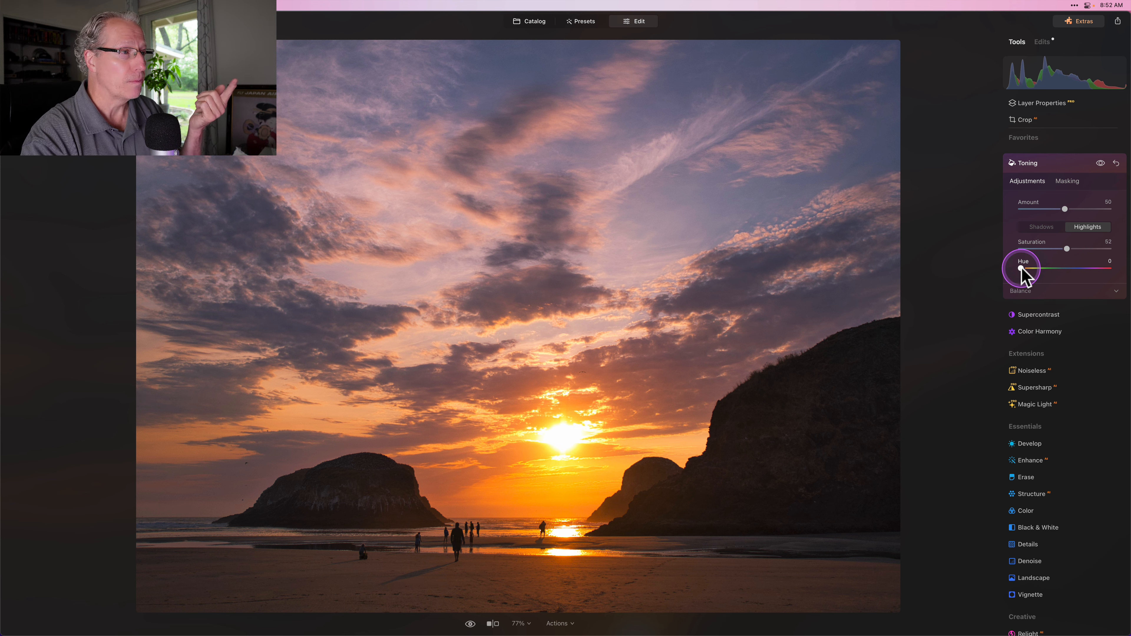
click(1101, 164)
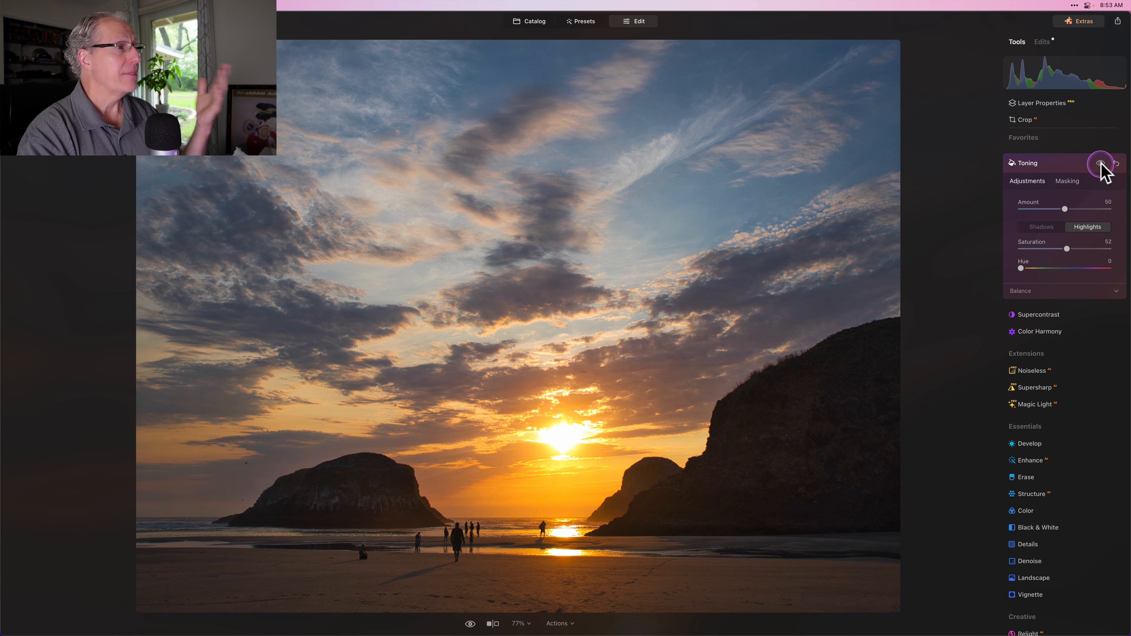
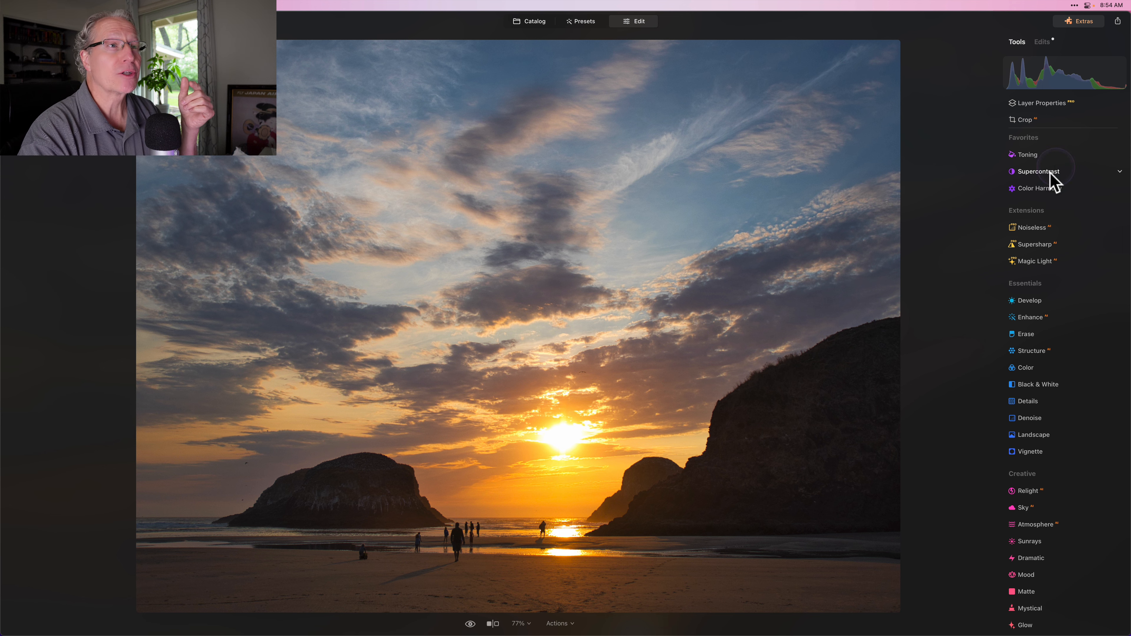
In Color Harmony, set Brilliance to 6, Warmth to 7 and the split color Cool value to -25.
click(1043, 188)
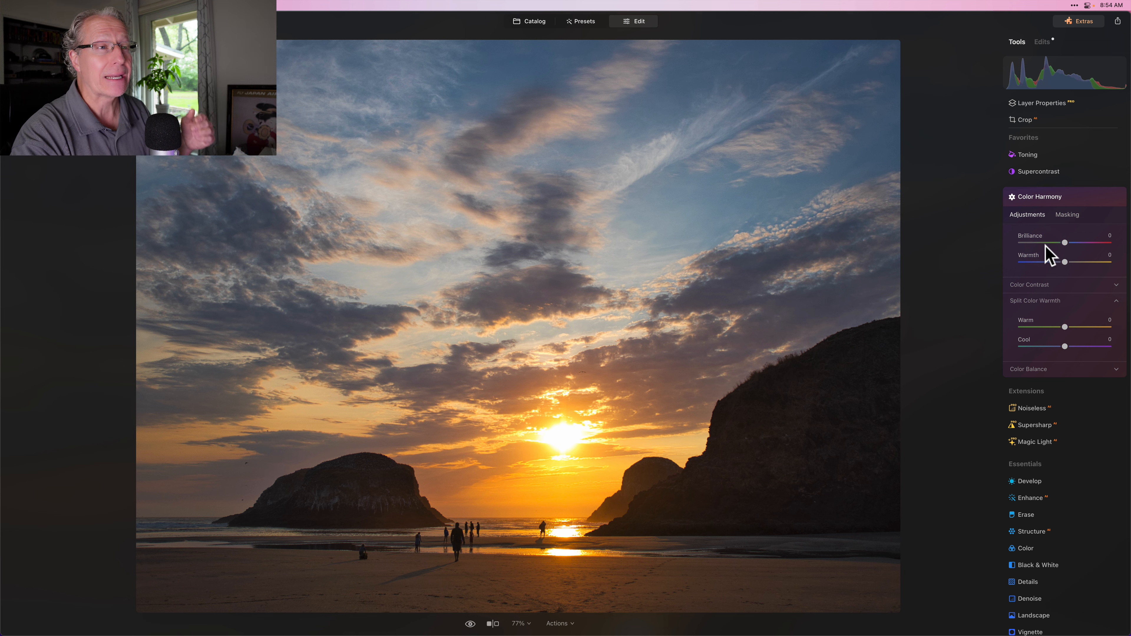
drag(1065, 242, 1068, 261)
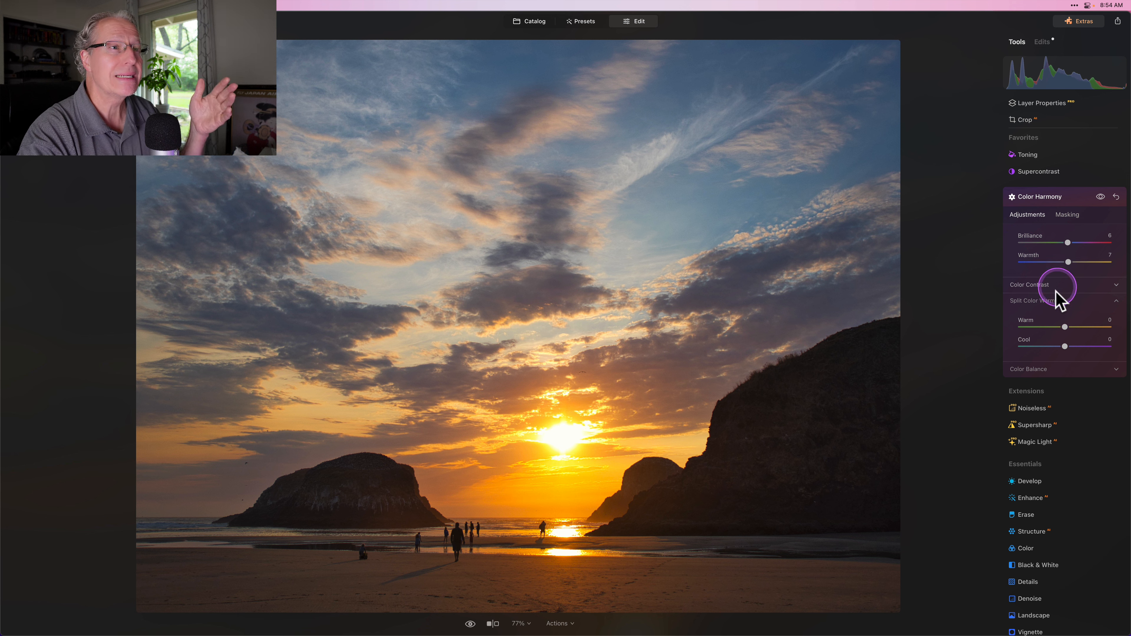
mouse_move(1065, 327)
mouse_down()
mouse_move(1064, 347)
mouse_move(1051, 344)
mouse_up()
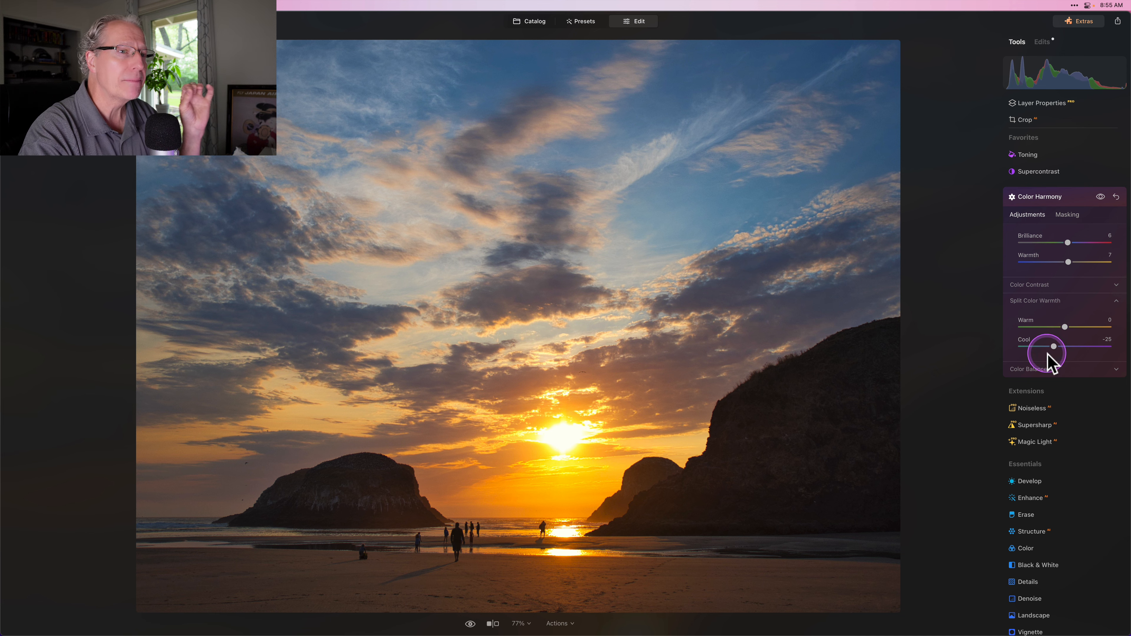
In Color Harmony's Color Balance for the highlights, set Cyan-Red to 6 and Magenta-Green to -6.
click(1040, 369)
scroll(1043, 376, down, 1)
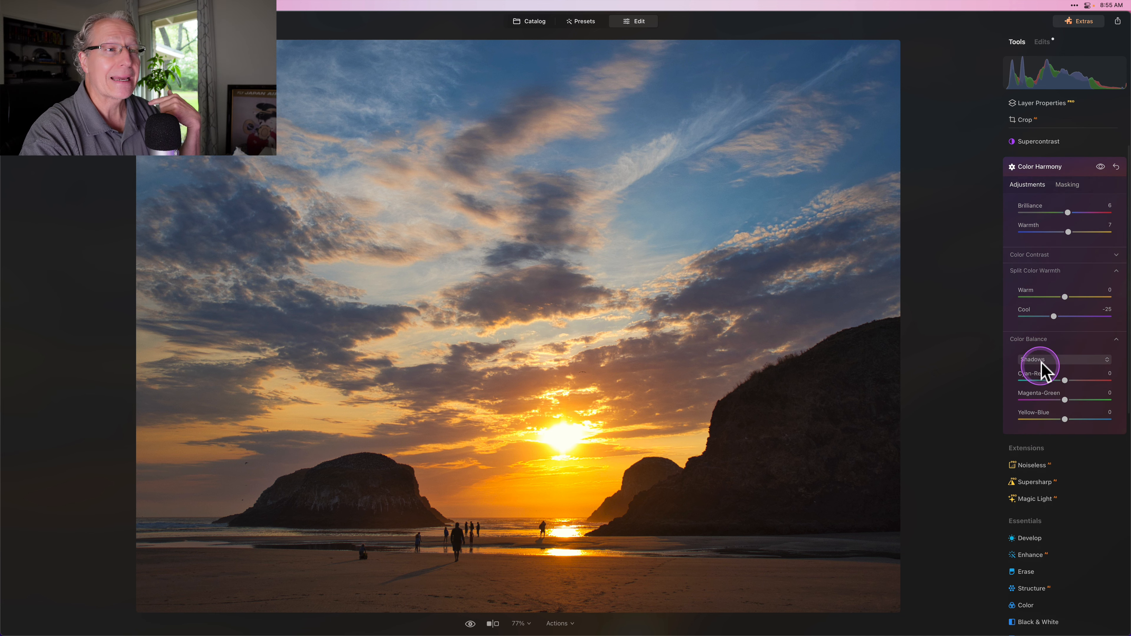
click(1042, 361)
click(1042, 393)
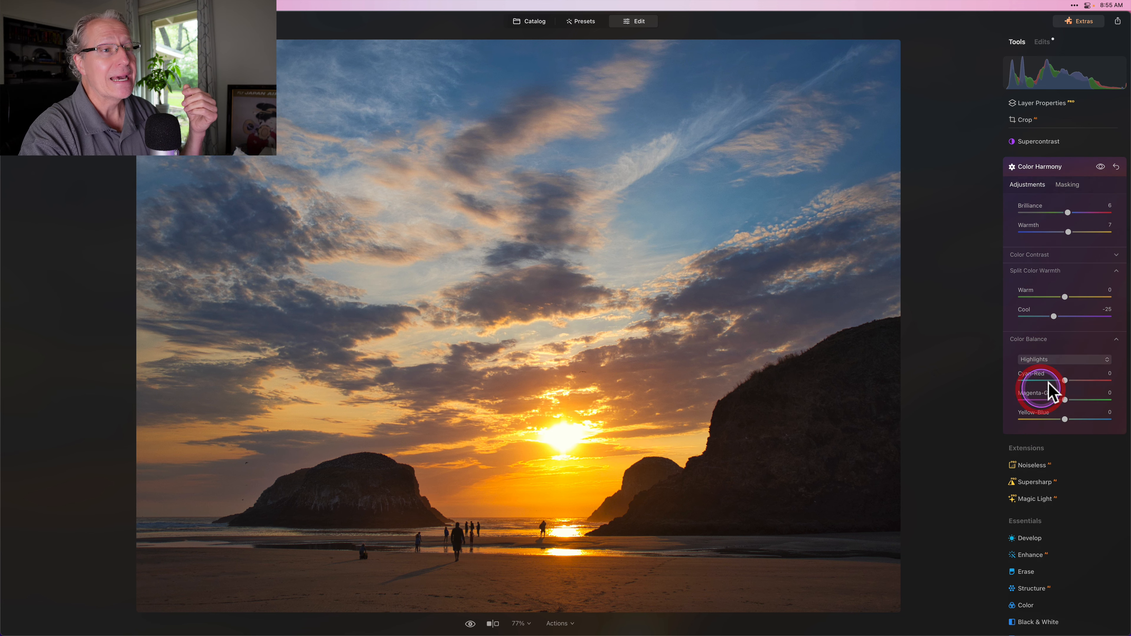
drag(1064, 378, 1063, 400)
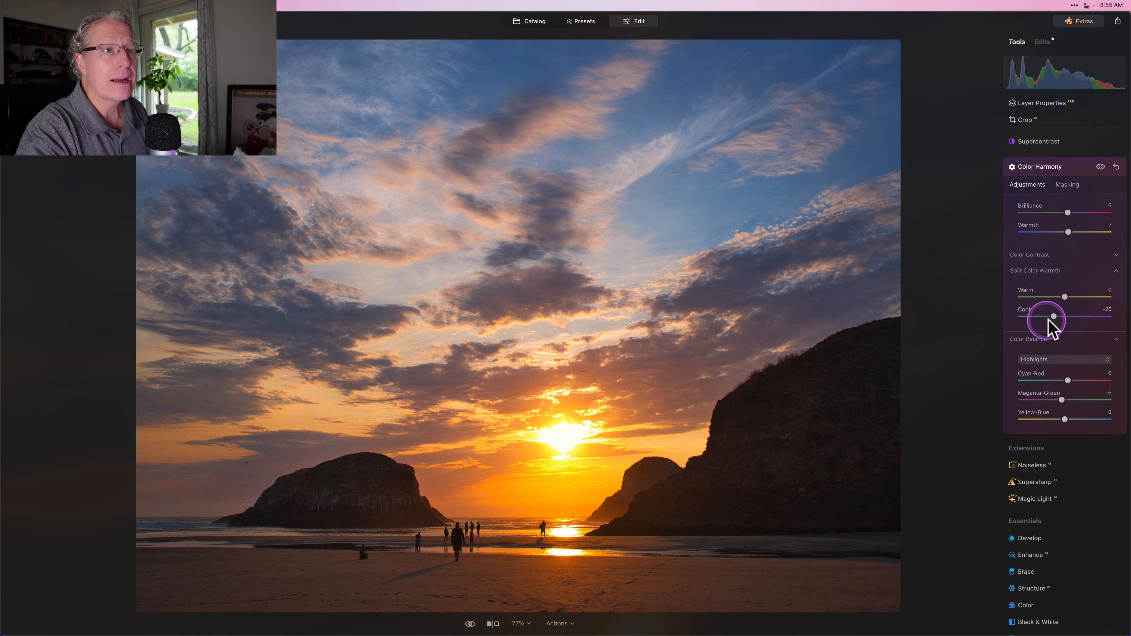
Compare the photo with and without the Color Harmony adjustments, and close the tool.
click(1101, 167)
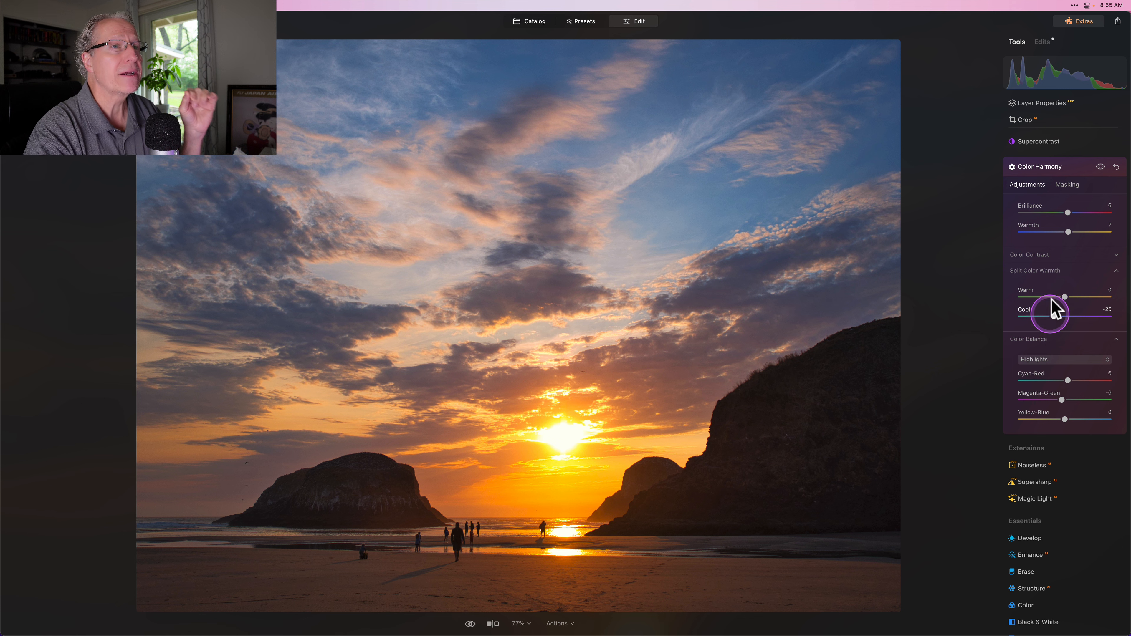
click(1101, 168)
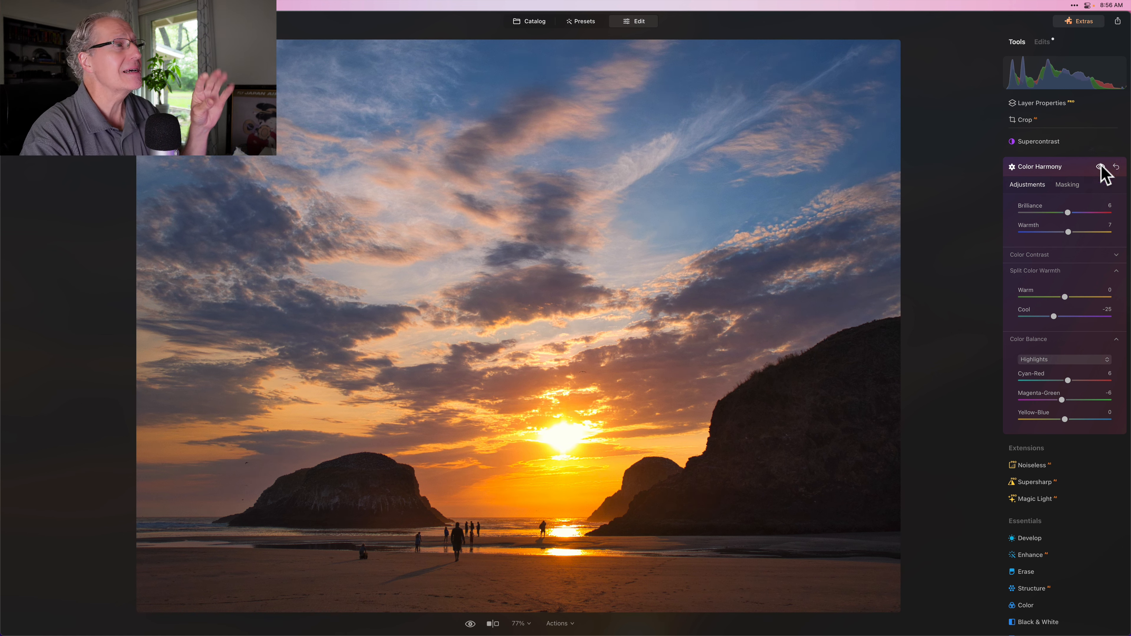
click(1101, 167)
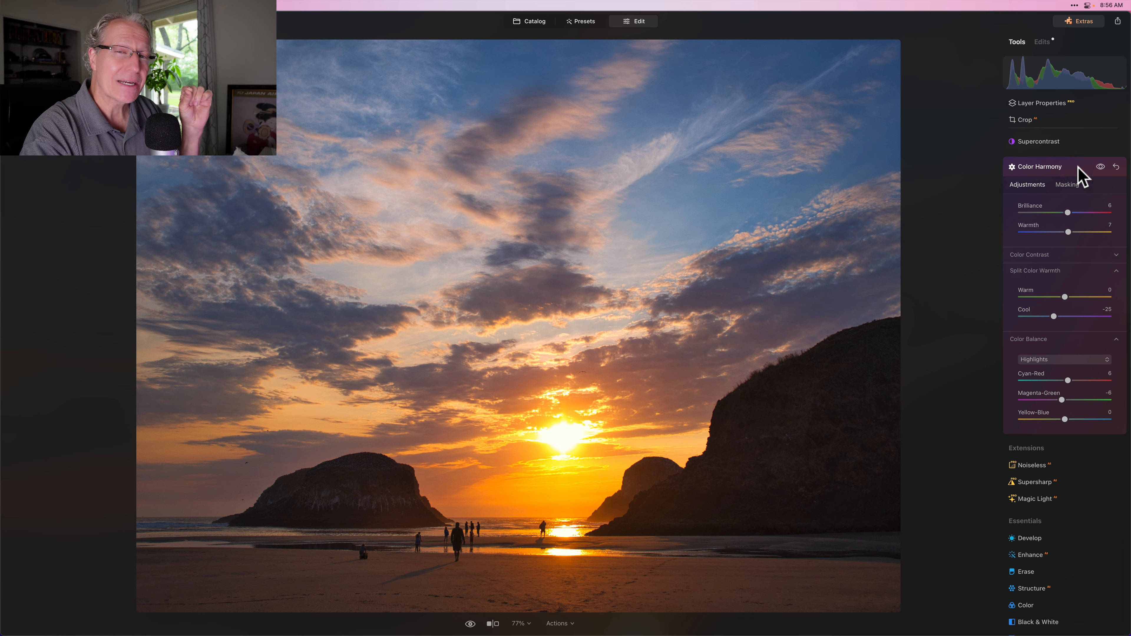
click(1078, 167)
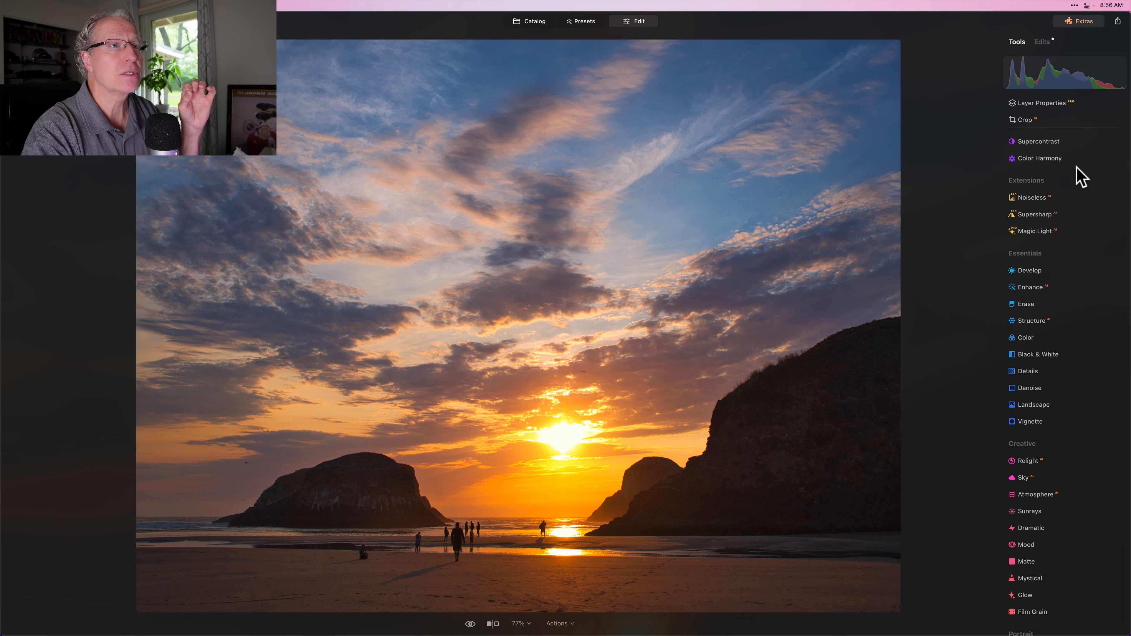
In Landscape, set Golden Hour to 28, compare the photo with and without it, and reduce Golden Hour to 20.
scroll(1076, 167, up, 2)
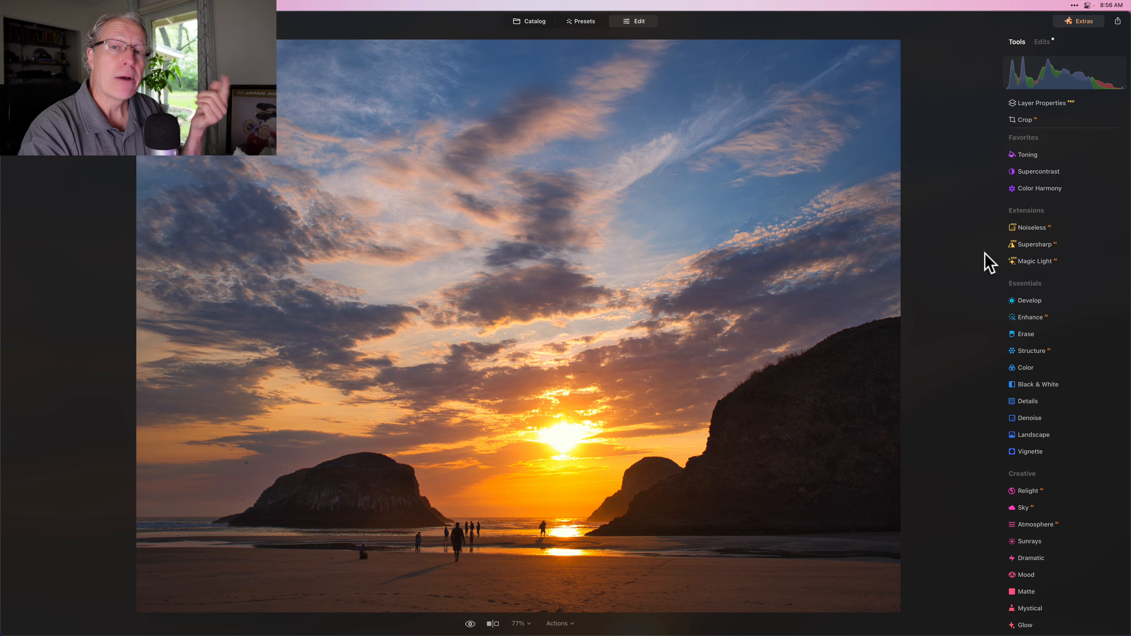
click(990, 333)
click(1035, 419)
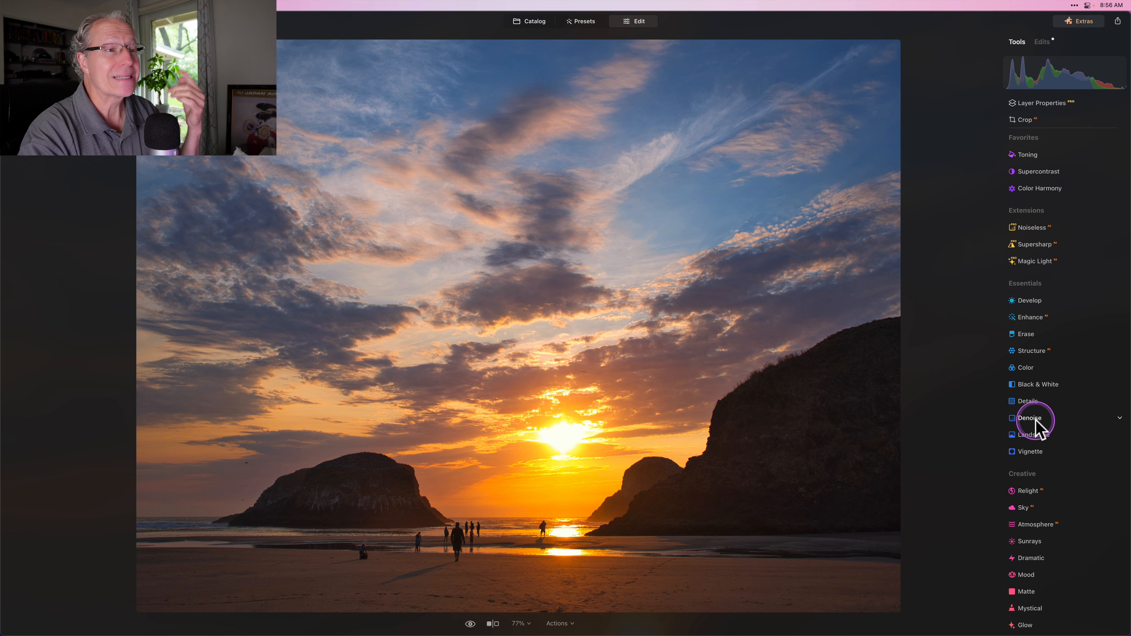
click(1038, 433)
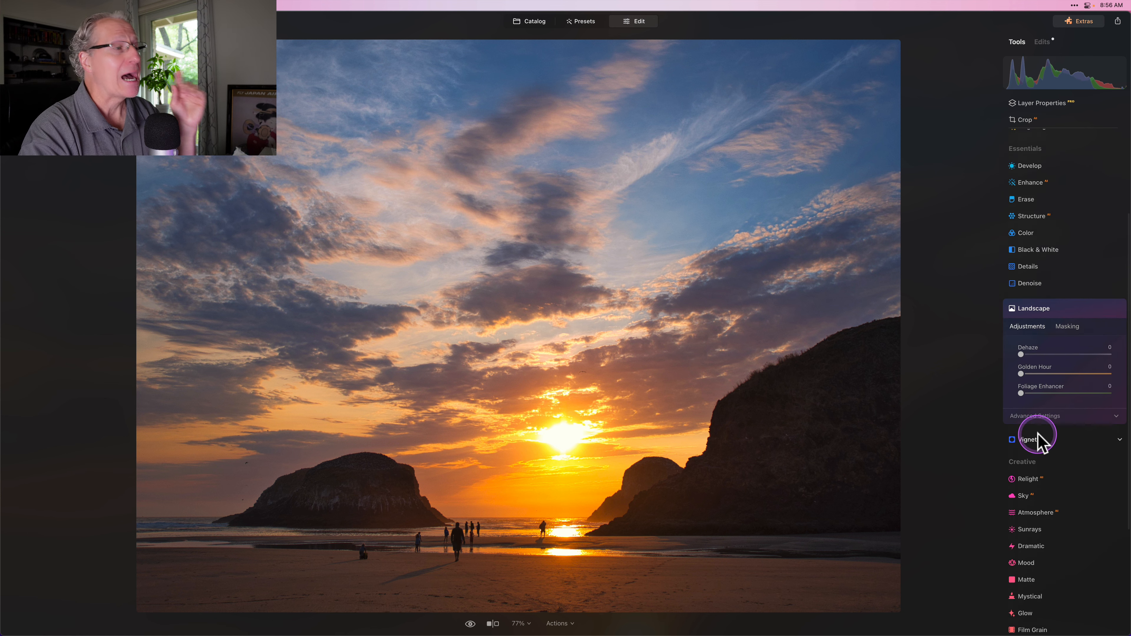
click(1045, 341)
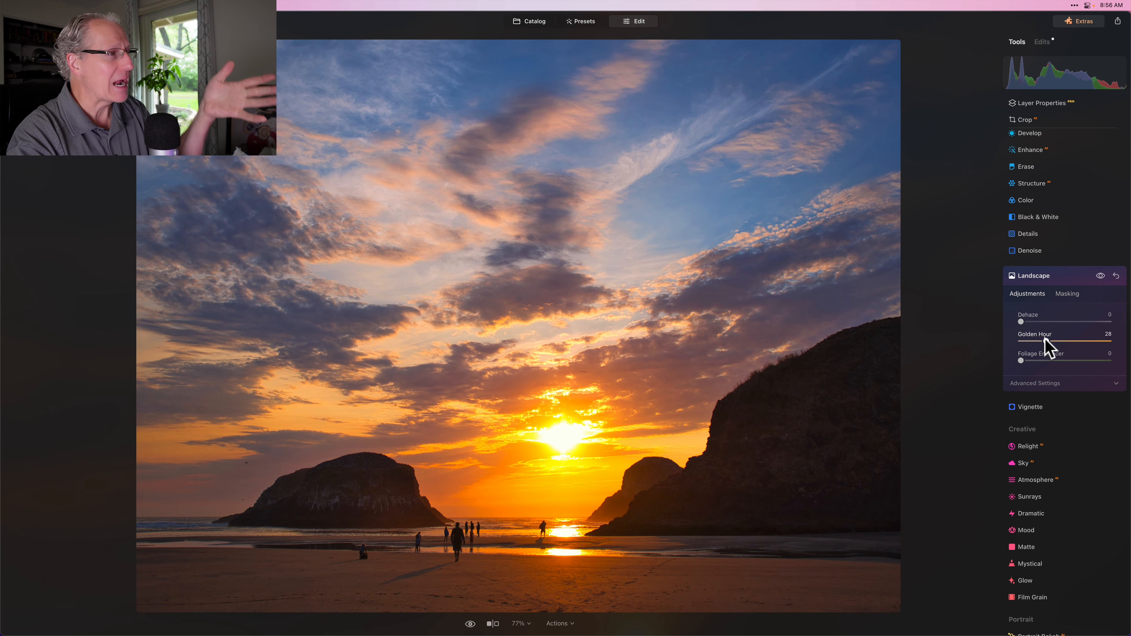
click(1100, 276)
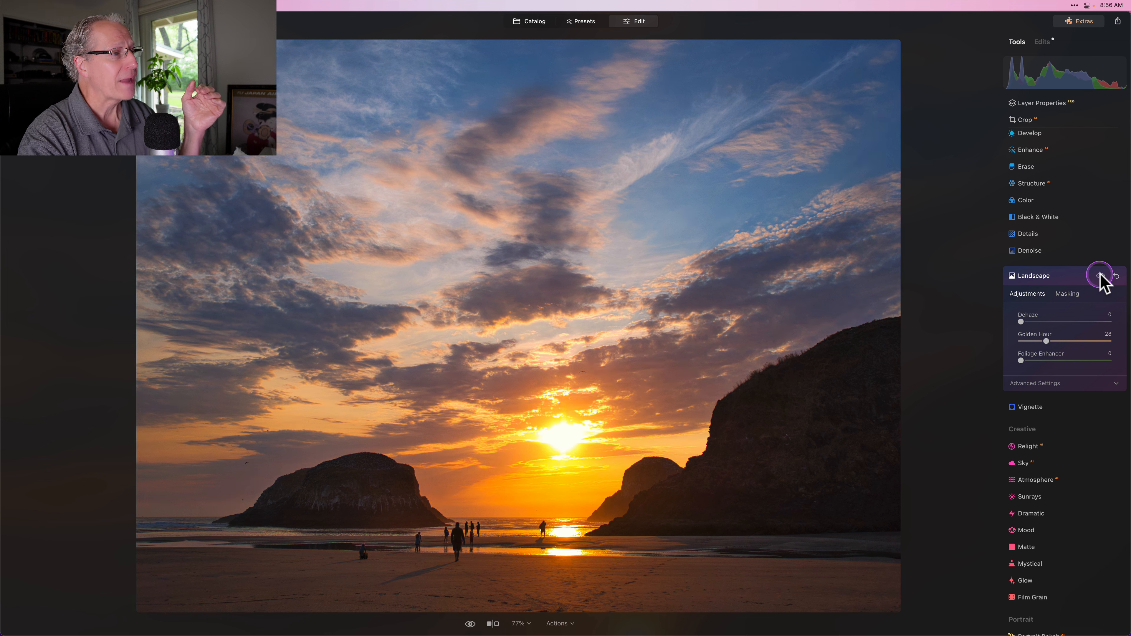
click(1100, 275)
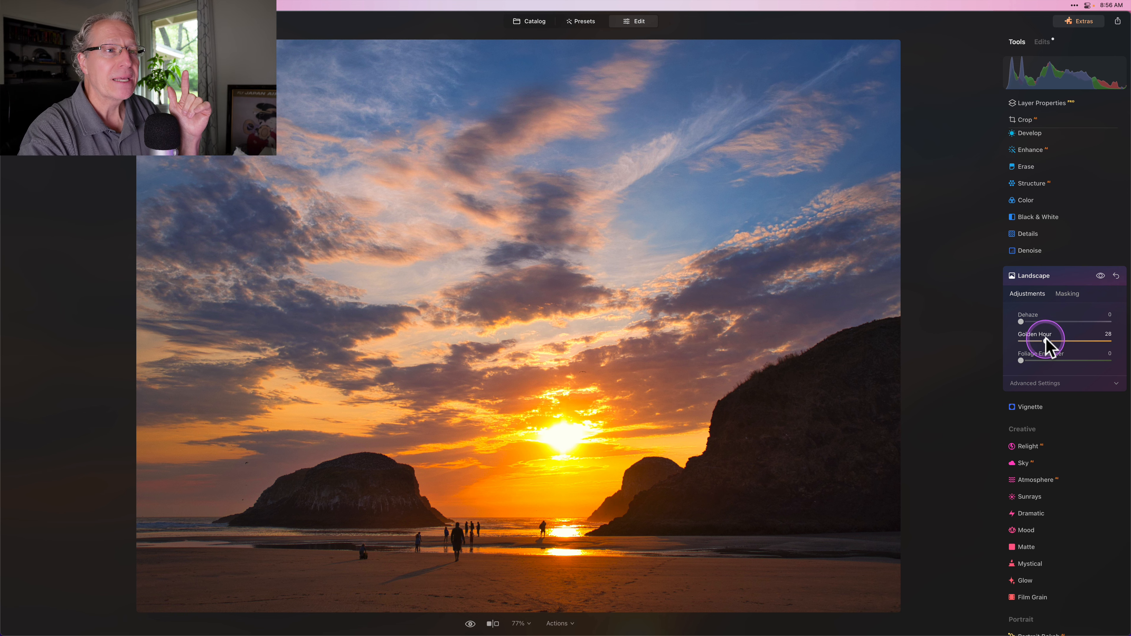
drag(1046, 340, 1039, 340)
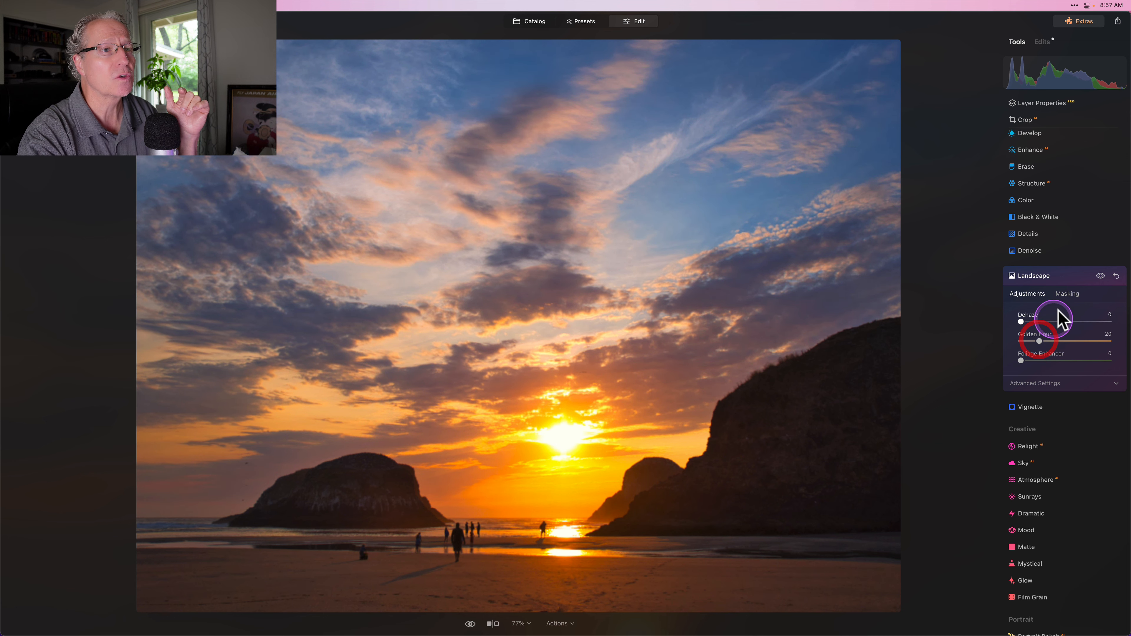
Mask the Landscape effect with a linear gradient covering the sky, and shift the gradient upward so it fades out around the sun.
click(1068, 294)
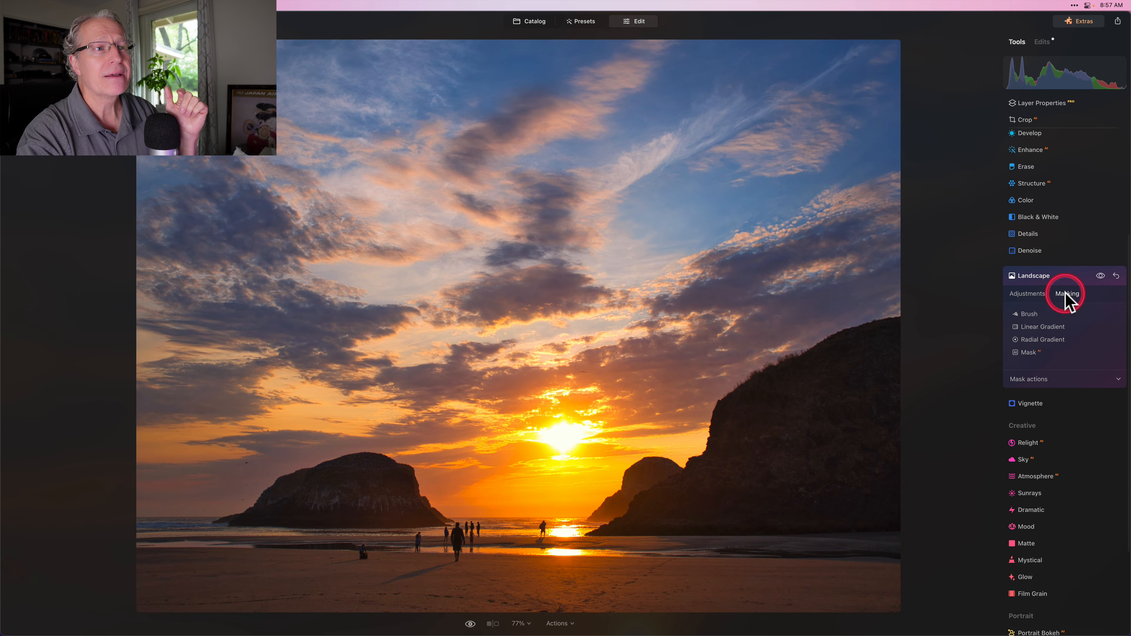
click(1047, 327)
drag(541, 304, 548, 484)
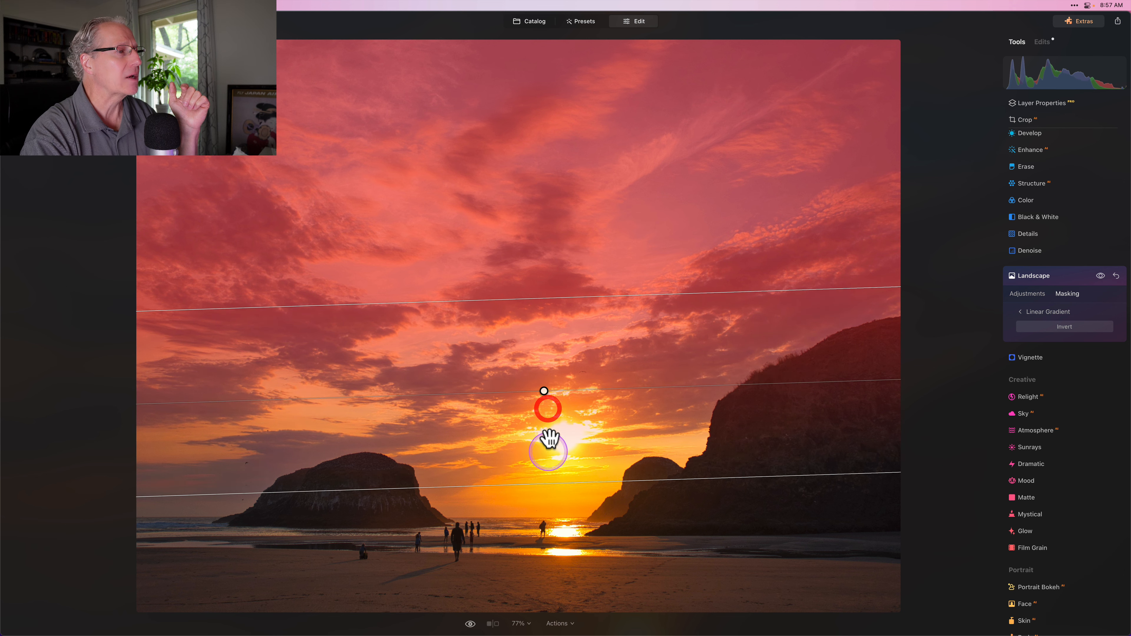
drag(546, 393, 547, 357)
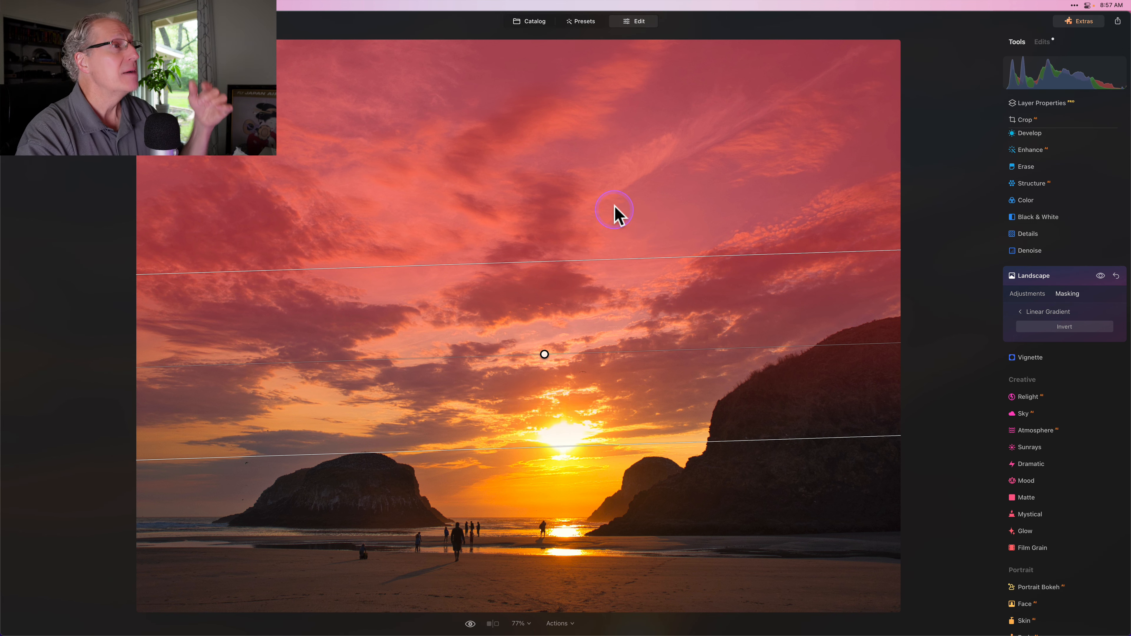
click(717, 262)
click(986, 307)
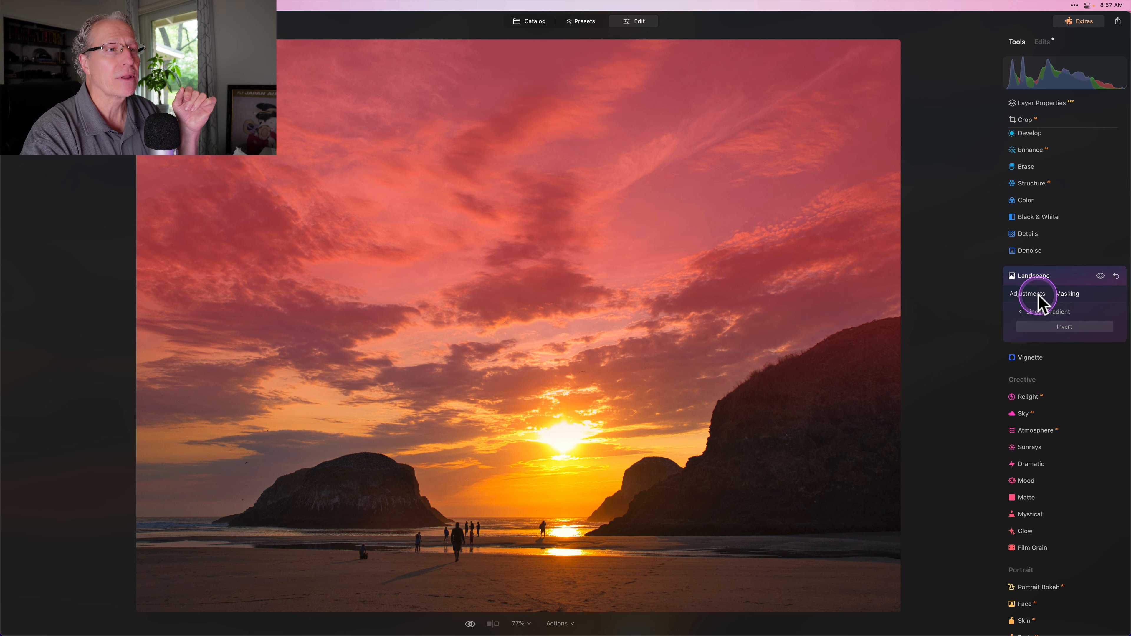
click(1026, 295)
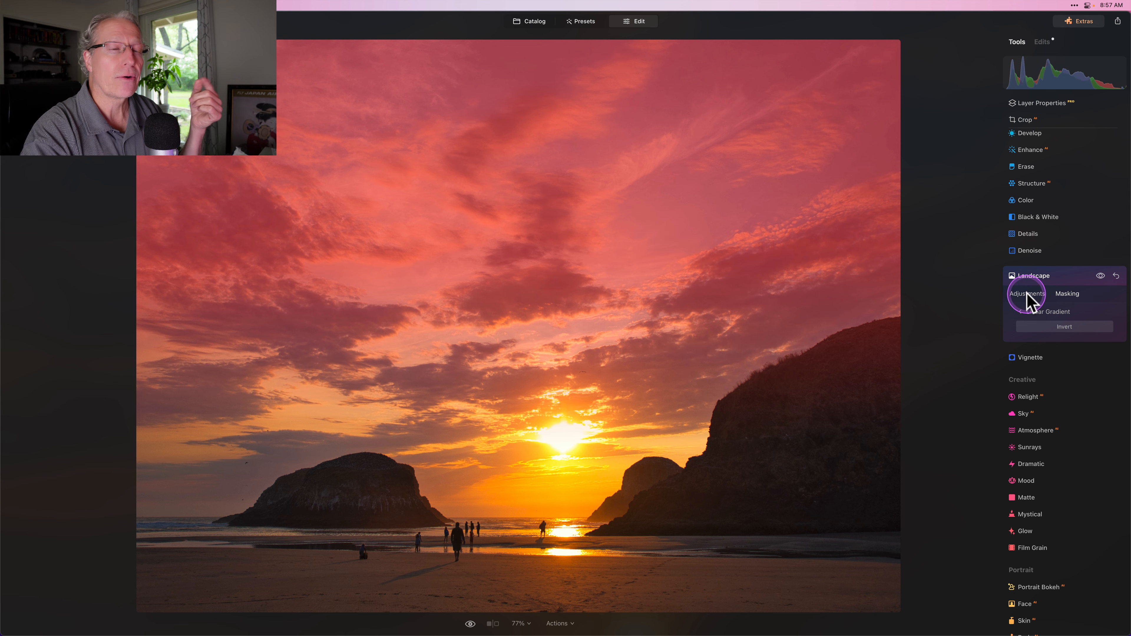
Compare the photo with and without the masked Landscape effect, and close the tool.
click(1100, 276)
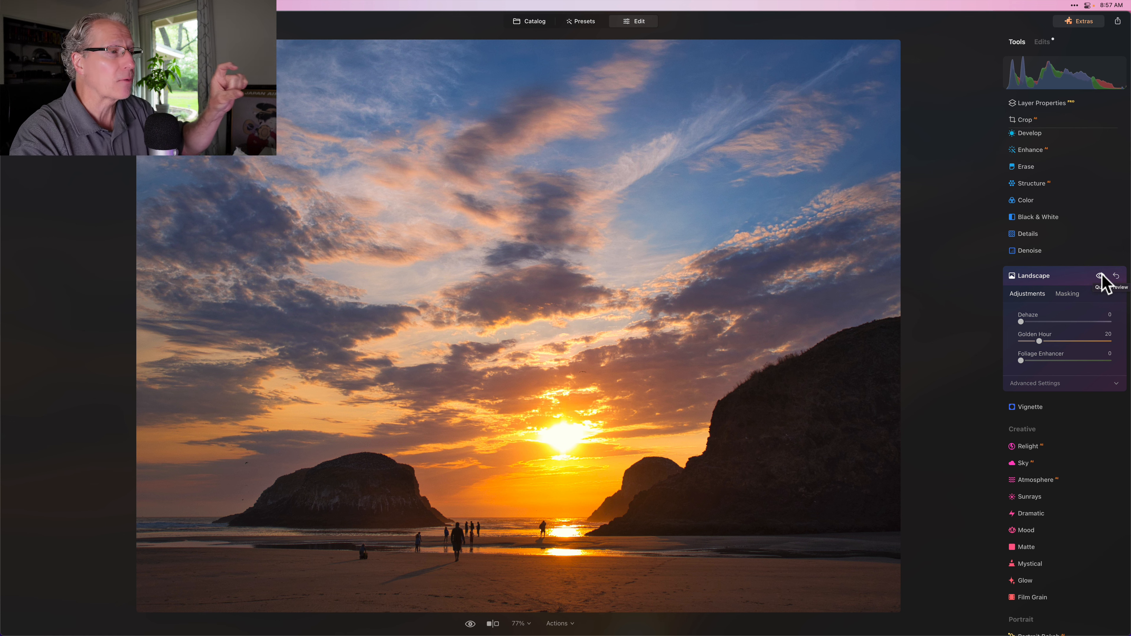
click(1101, 277)
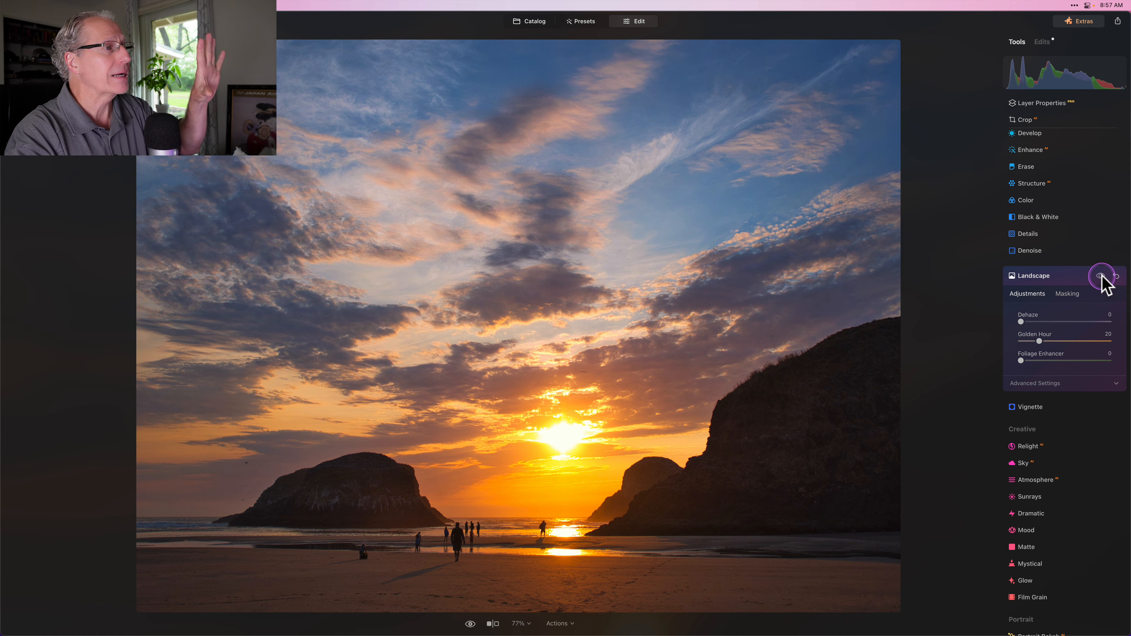
click(1101, 277)
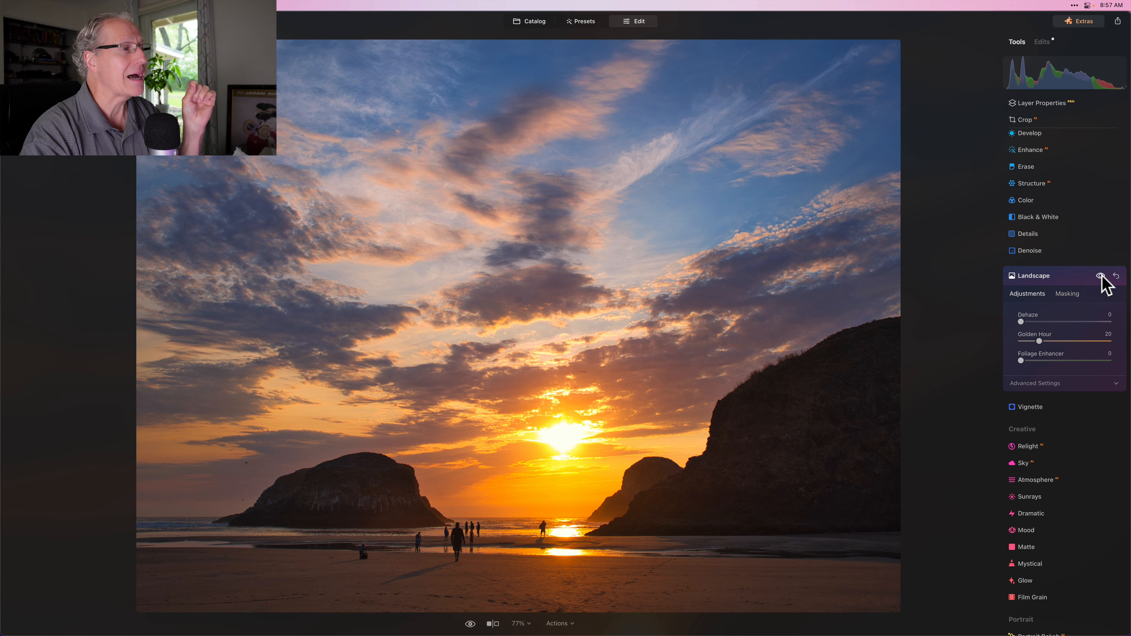
click(1067, 279)
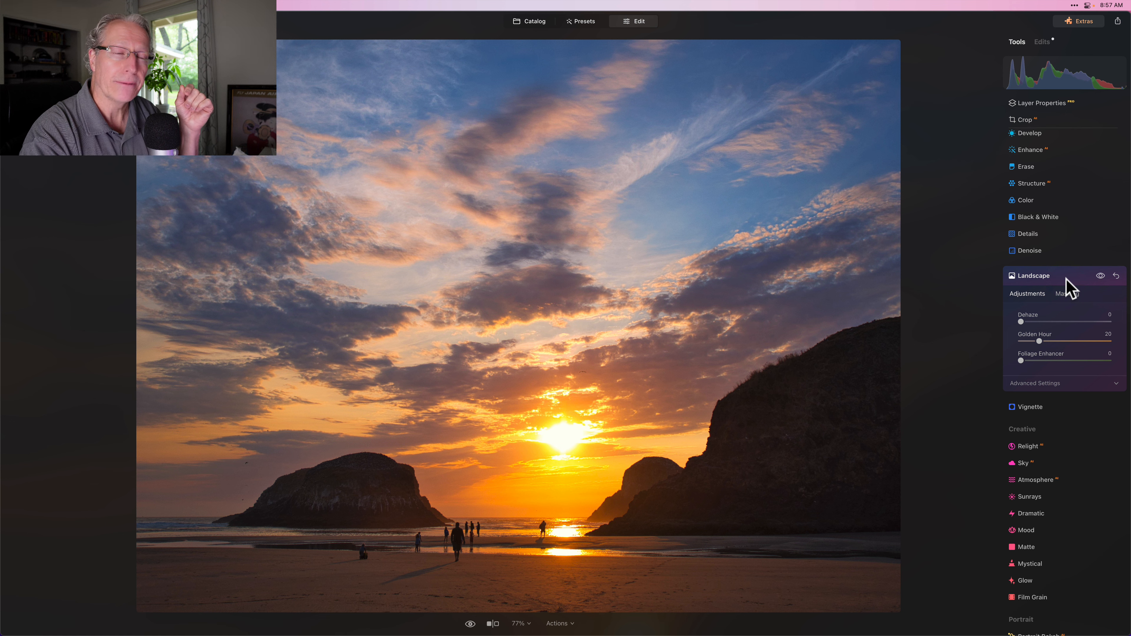
click(1066, 278)
In the Enhance tool, set Accent to 15.
scroll(1064, 298, up, 4)
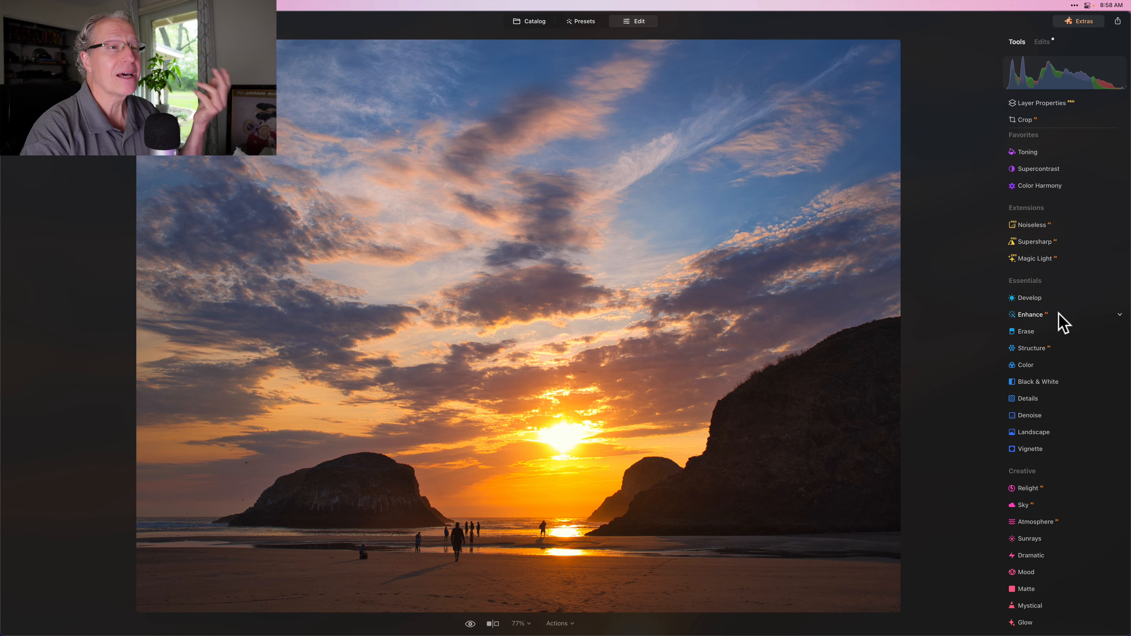
scroll(1063, 322, down, 2)
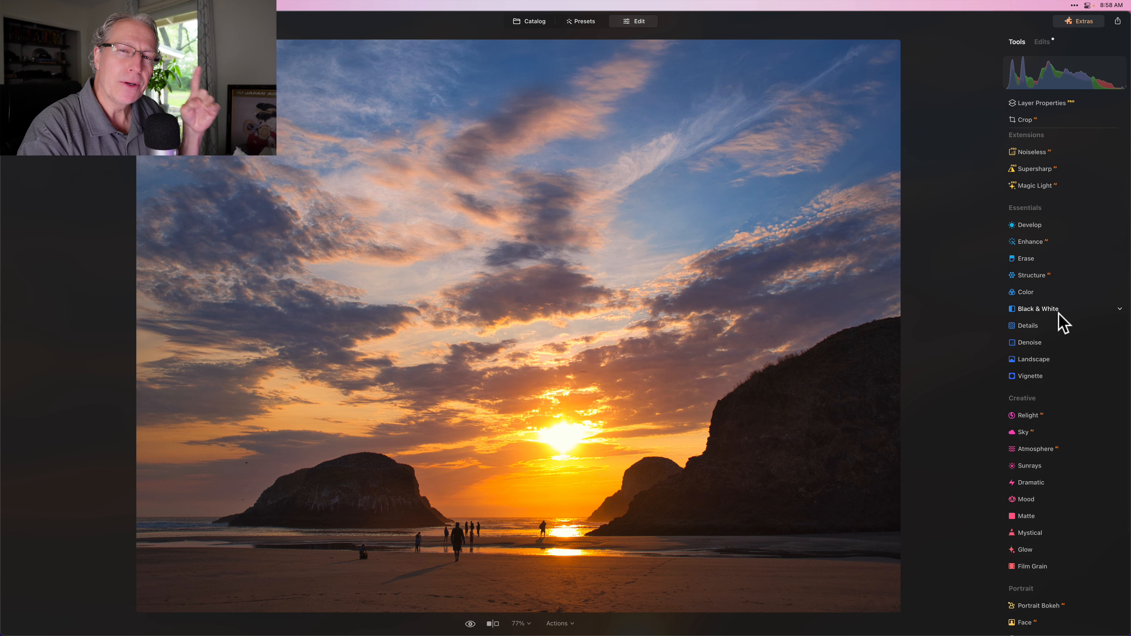
click(1048, 293)
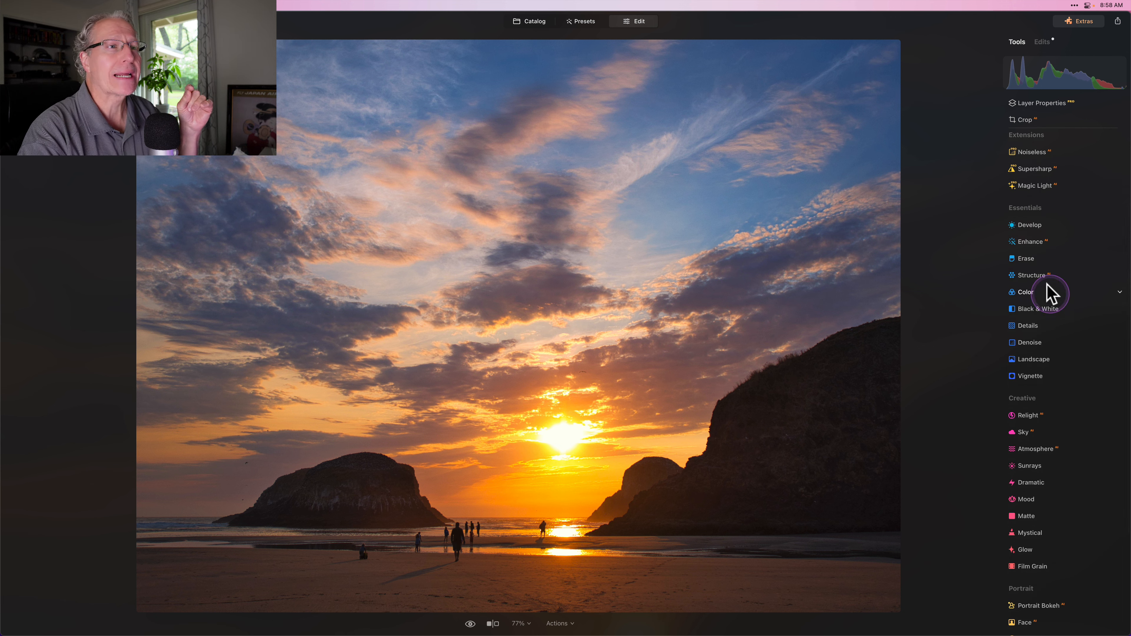
click(1043, 244)
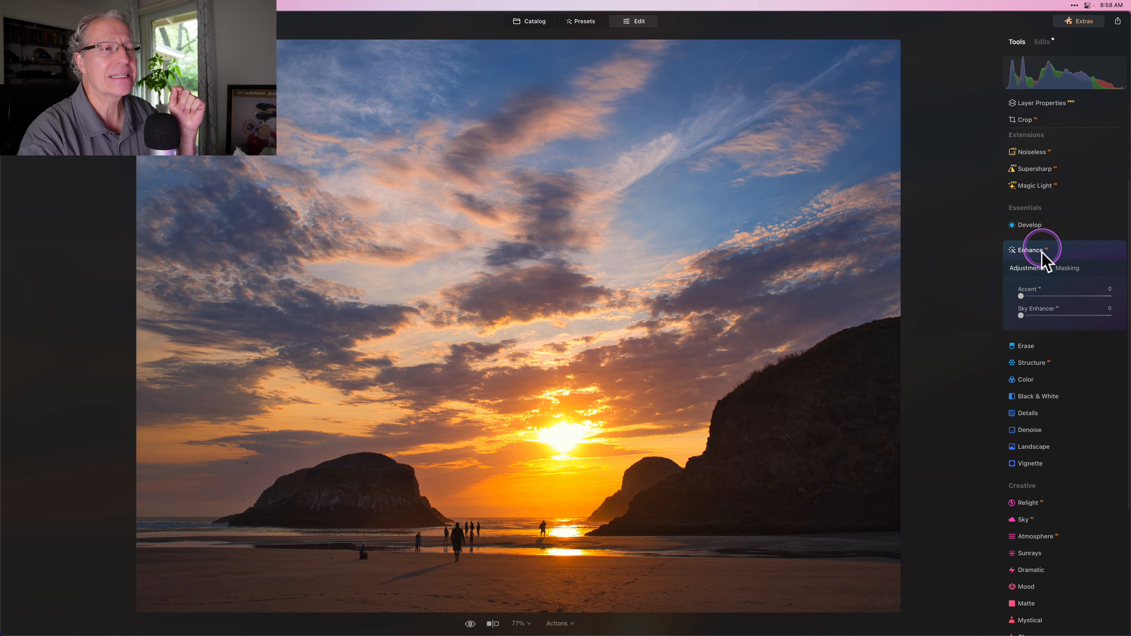
click(1028, 294)
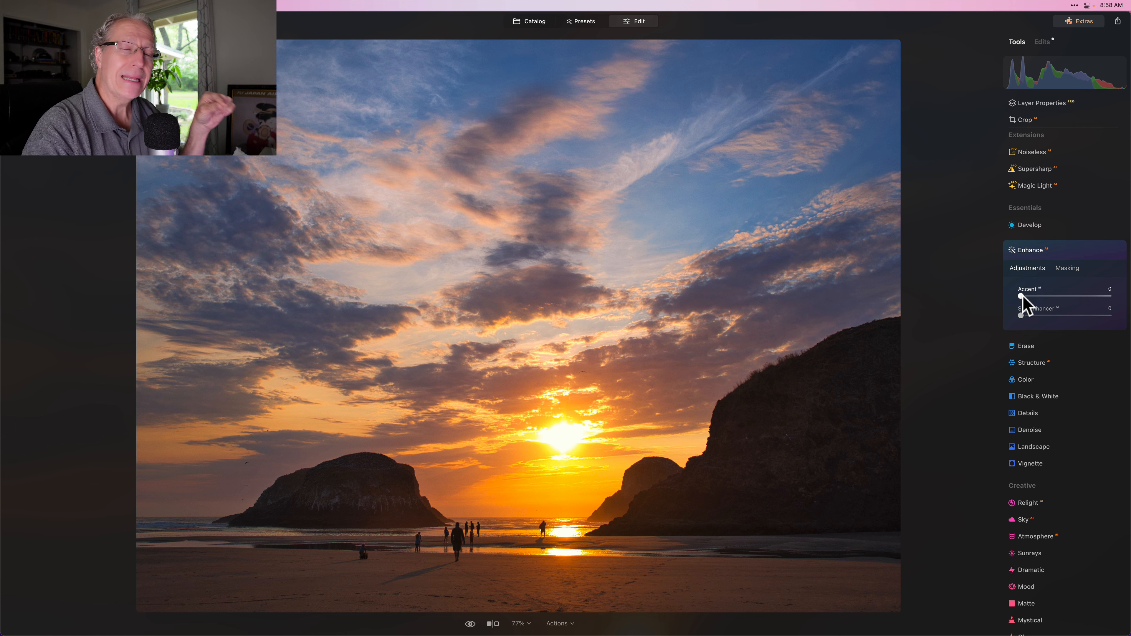
click(1021, 296)
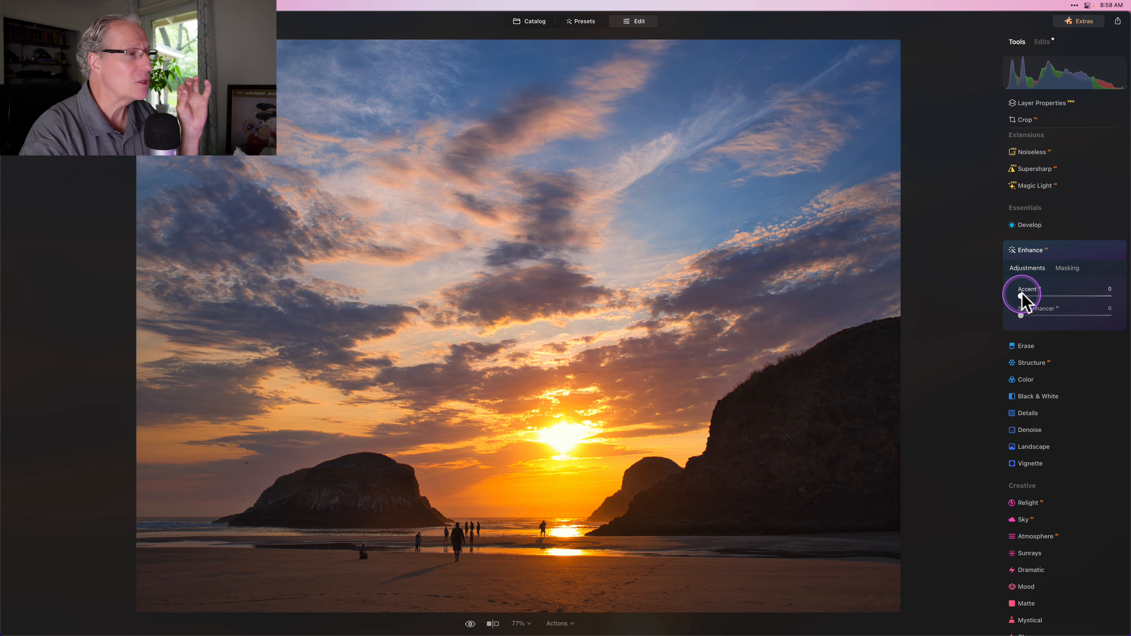
mouse_move(1022, 295)
mouse_down()
mouse_move(1083, 294)
mouse_move(1035, 295)
mouse_up()
Compare the photo with and without the Enhance adjustment, and close the tool.
click(1101, 250)
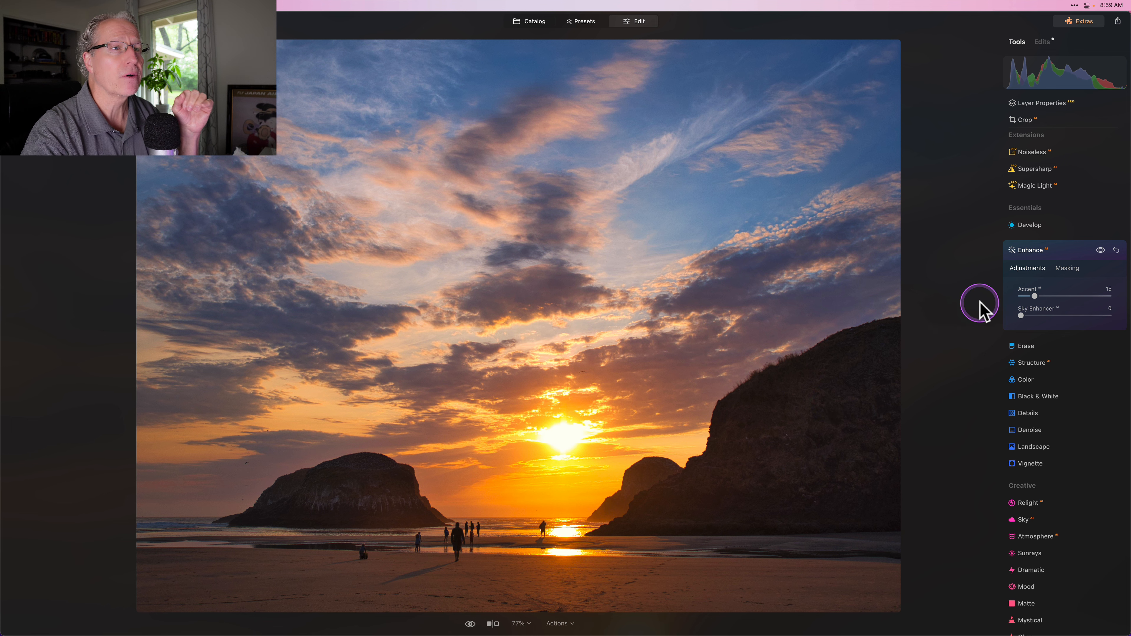
click(1100, 250)
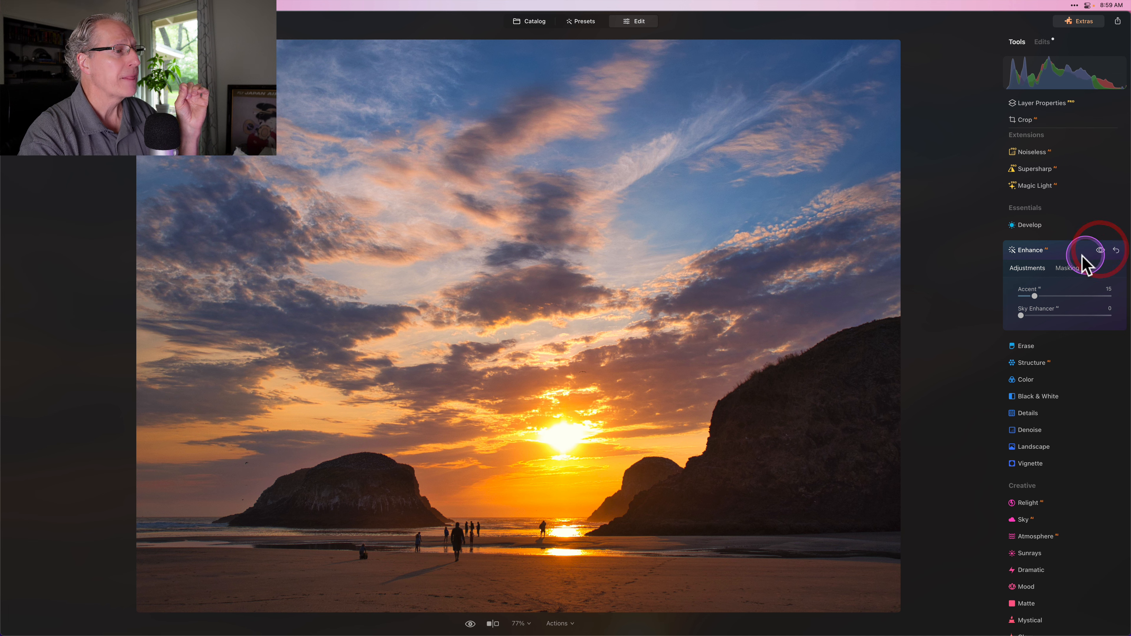
click(1064, 250)
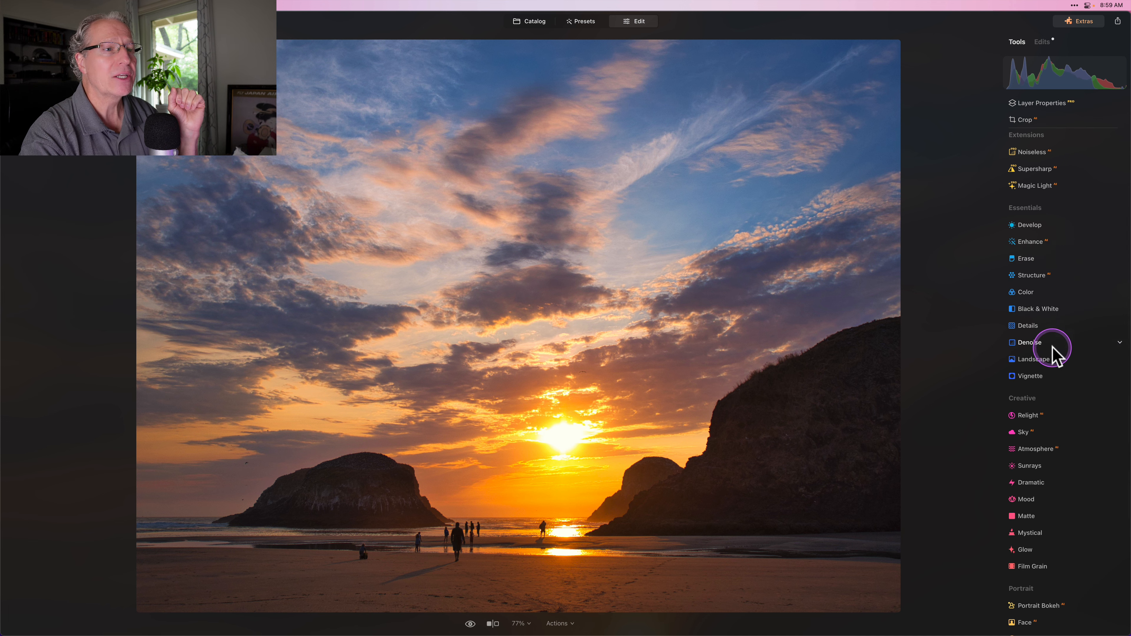
In Relight, set Brightness Near to 56 and Depth to 100 to brighten the foreground.
scroll(1051, 346, down, 2)
click(1029, 390)
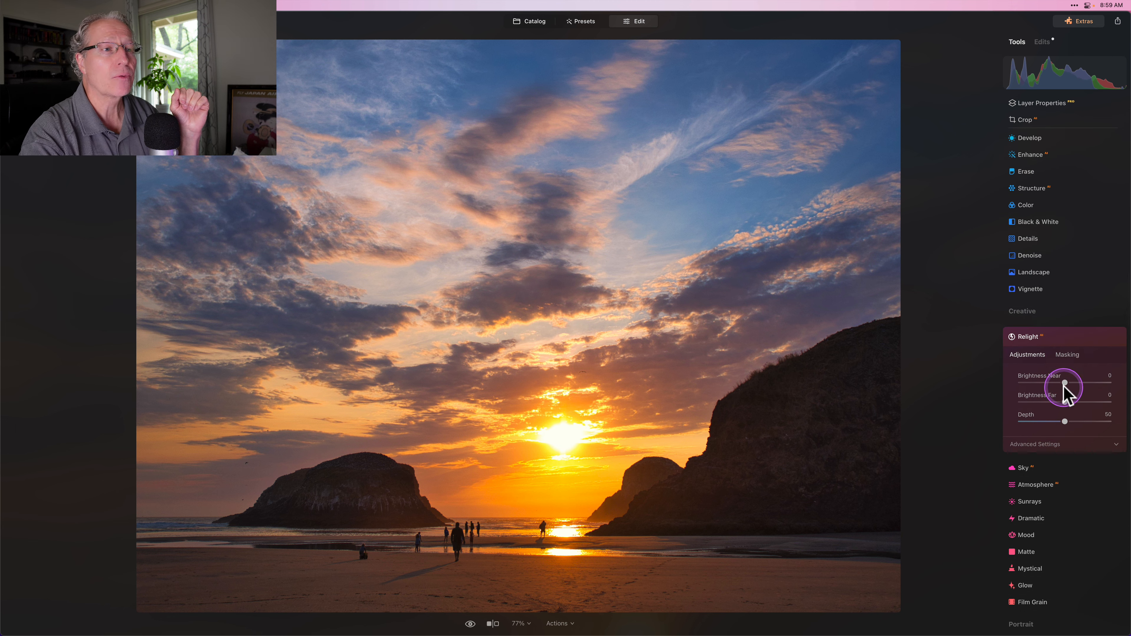
drag(1064, 381, 1090, 382)
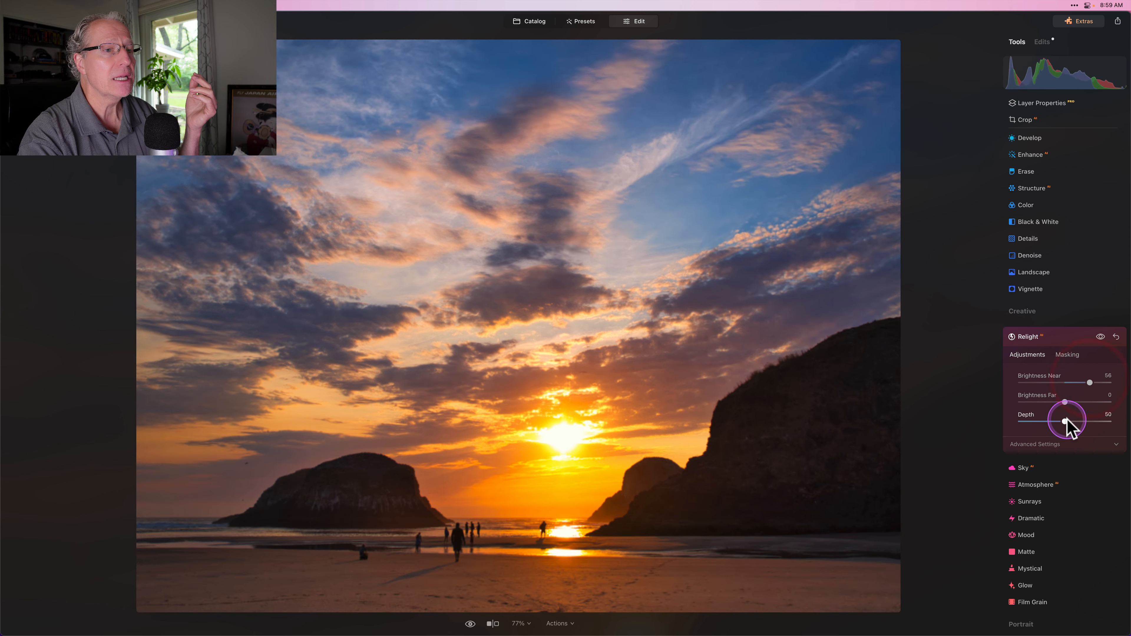
drag(1064, 420, 1093, 413)
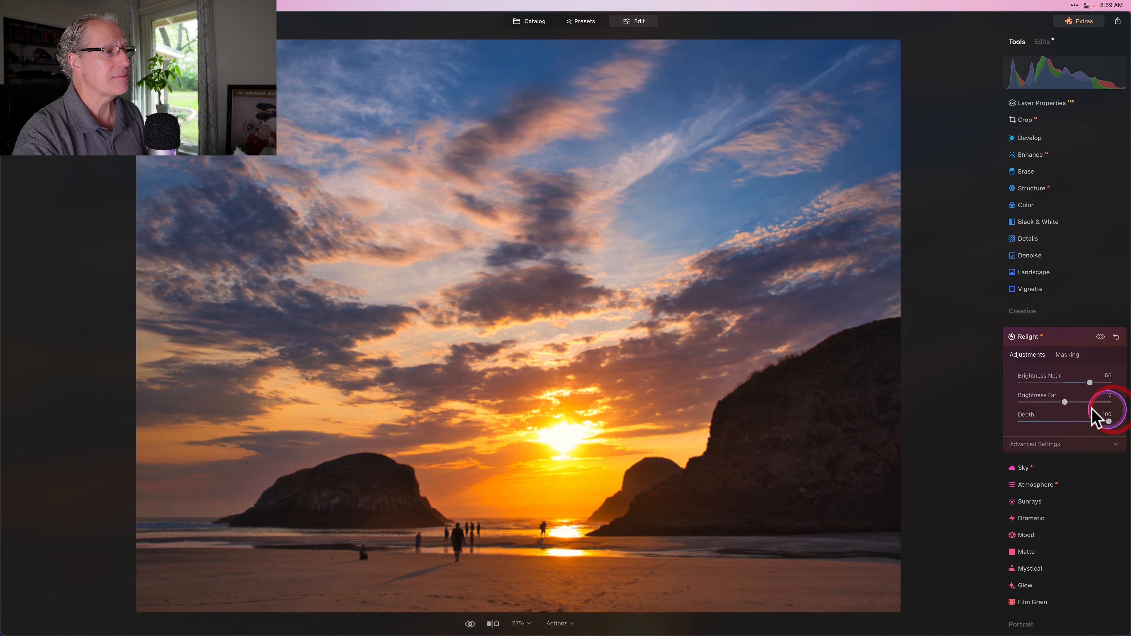
Compare the photo with and without the Relight adjustment, and close the tool.
click(1100, 338)
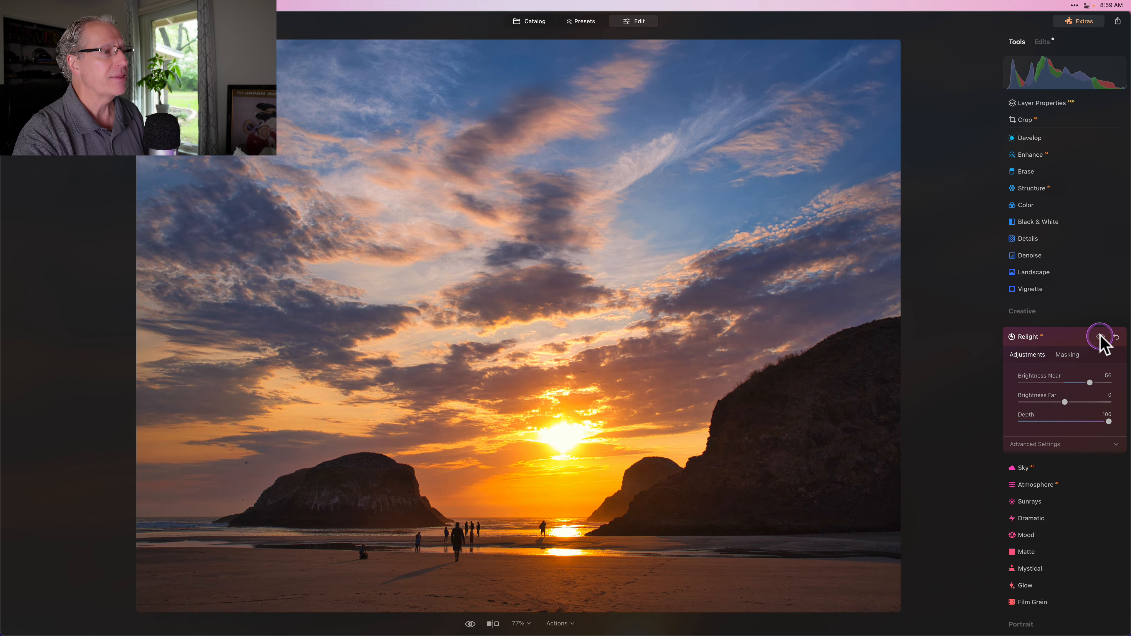
click(1100, 338)
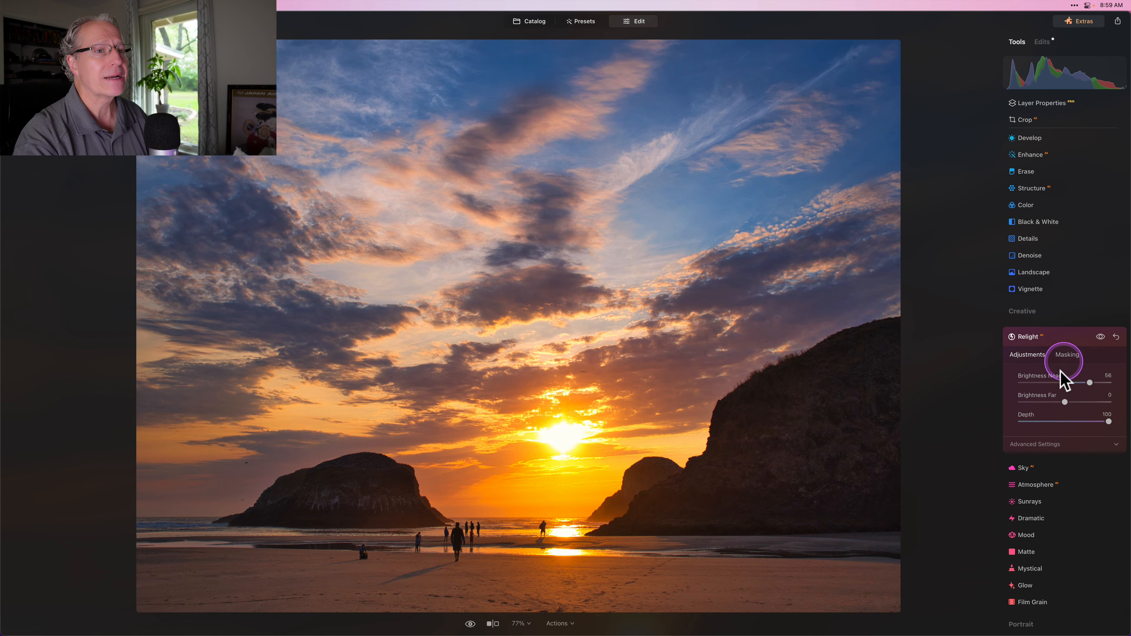
click(1066, 337)
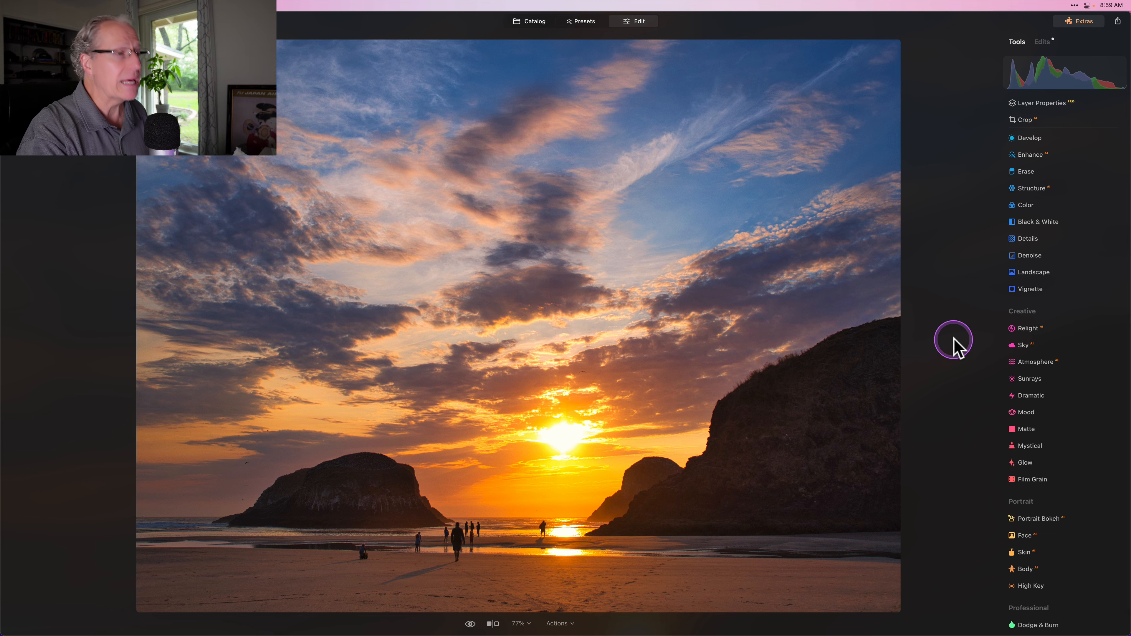
Compare the fully edited sunset photo with the unedited original twice, ending on the edited version.
key(backslash)
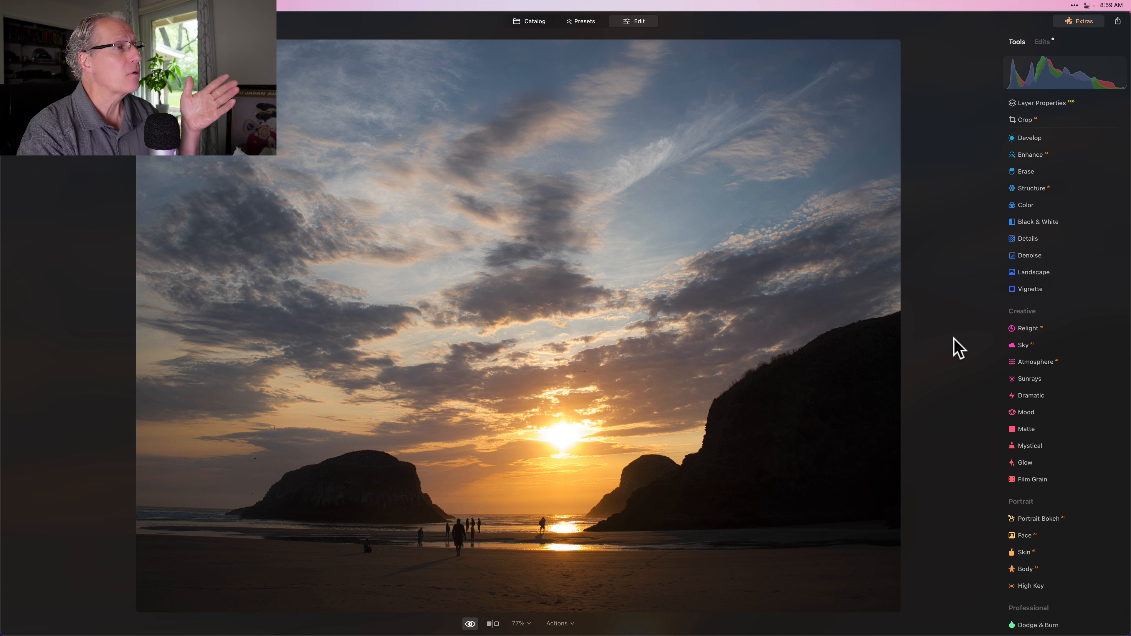
key(backslash)
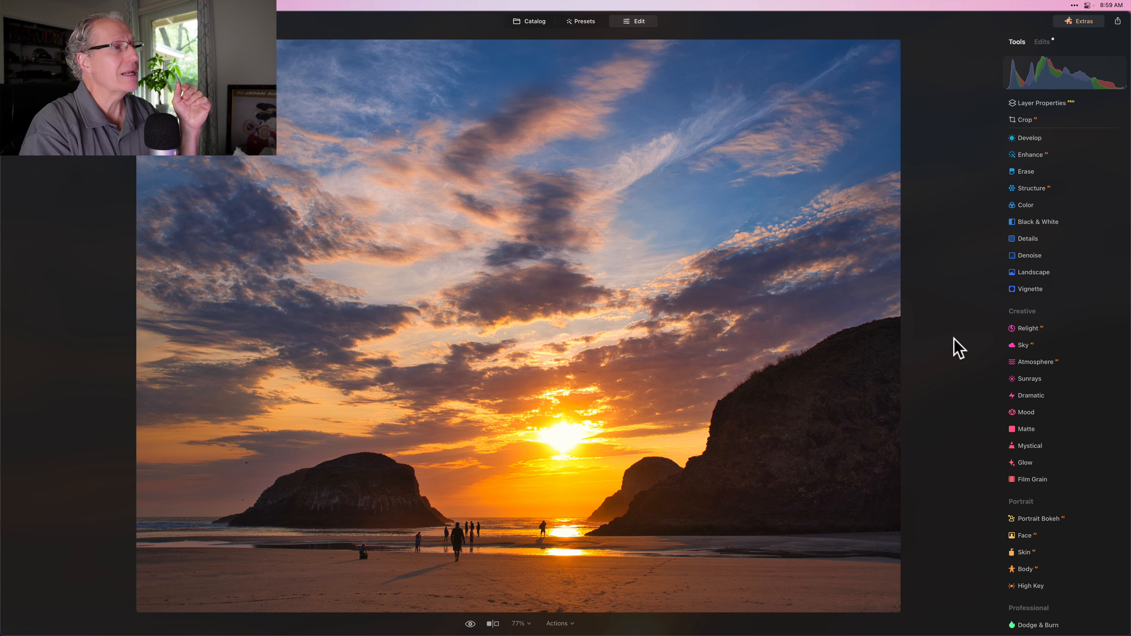
key(backslash)
key(backslash)
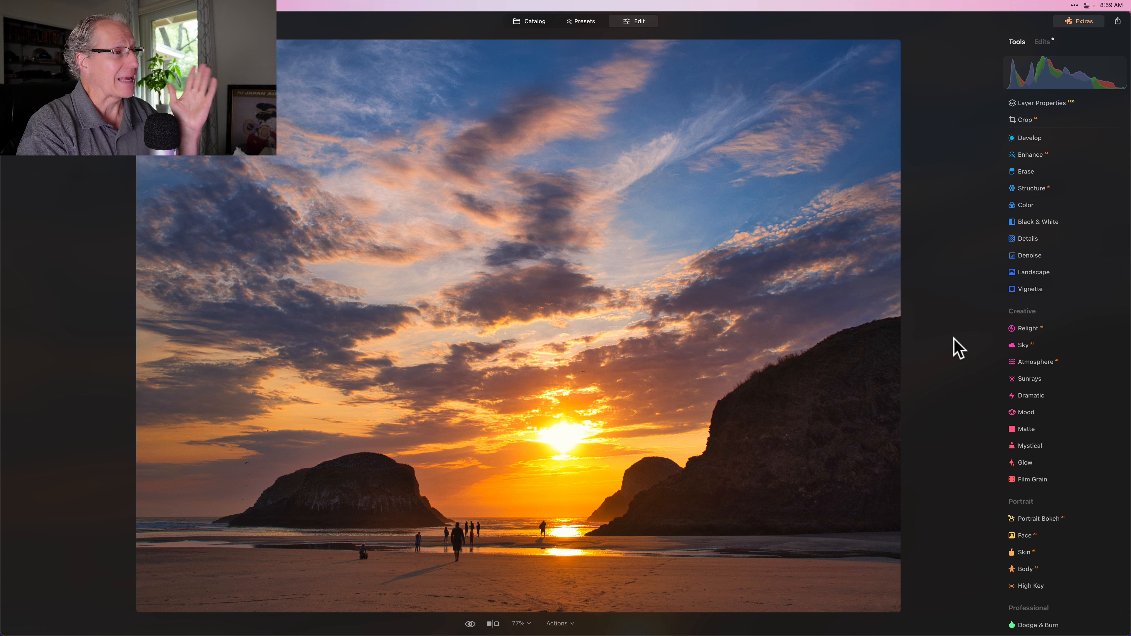